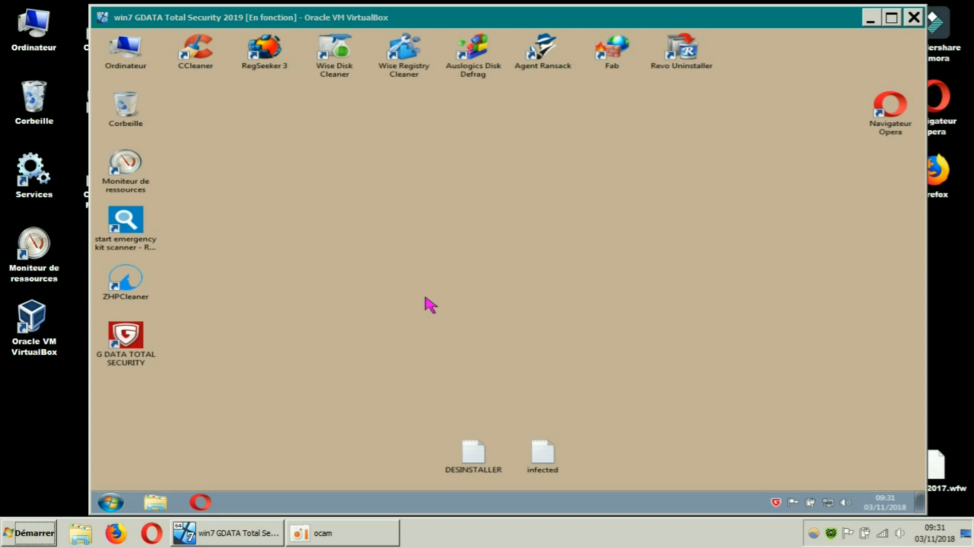
Step: Open G DATA Total Security, reposition its window and show the Sauvegarde section
double_click(158, 329)
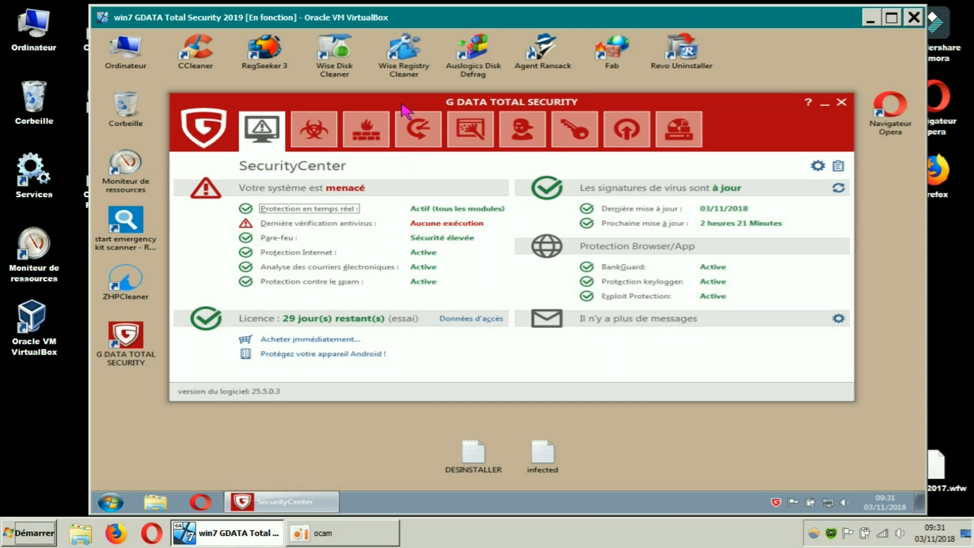
drag(412, 106, 395, 96)
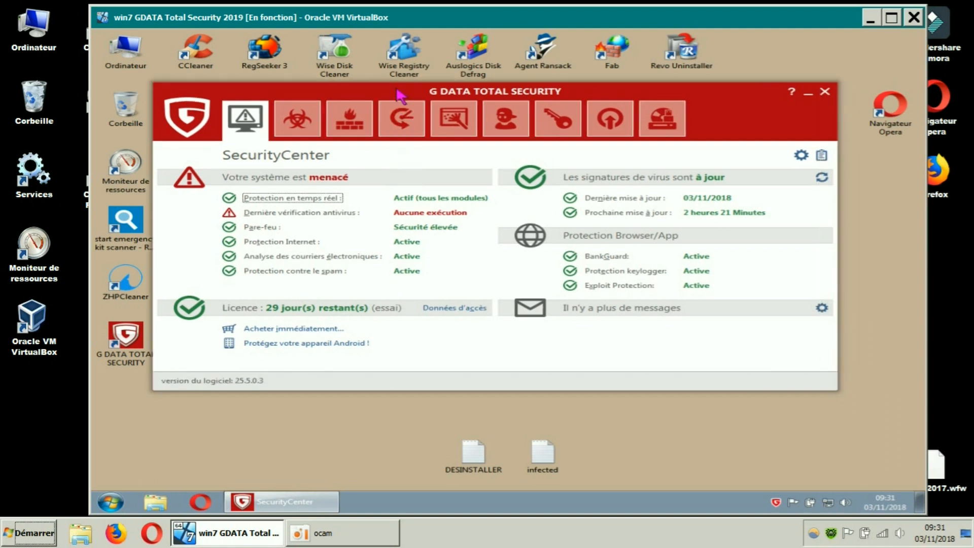
drag(400, 96, 405, 121)
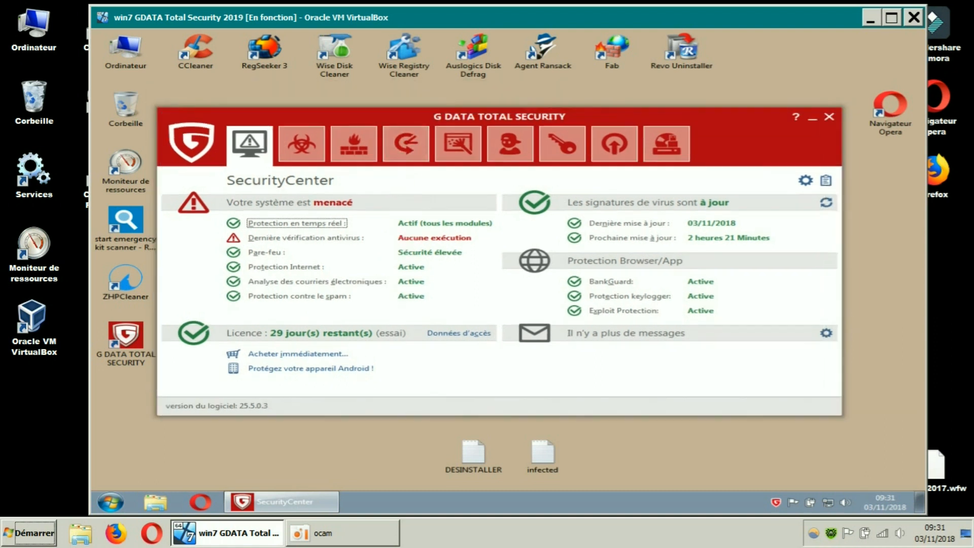
click(407, 146)
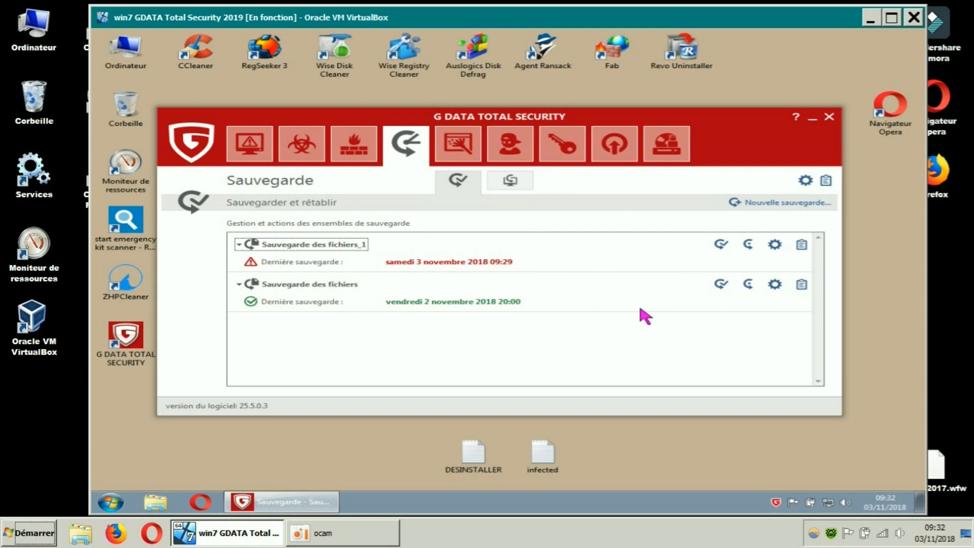
Step: Start a new backup of the type Sauvegarde des fichiers
click(768, 204)
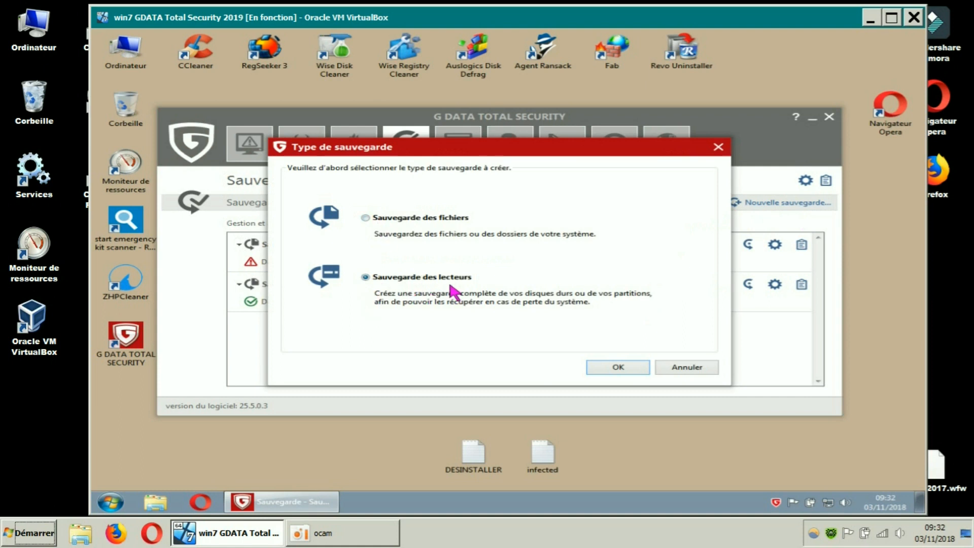
click(370, 219)
click(618, 367)
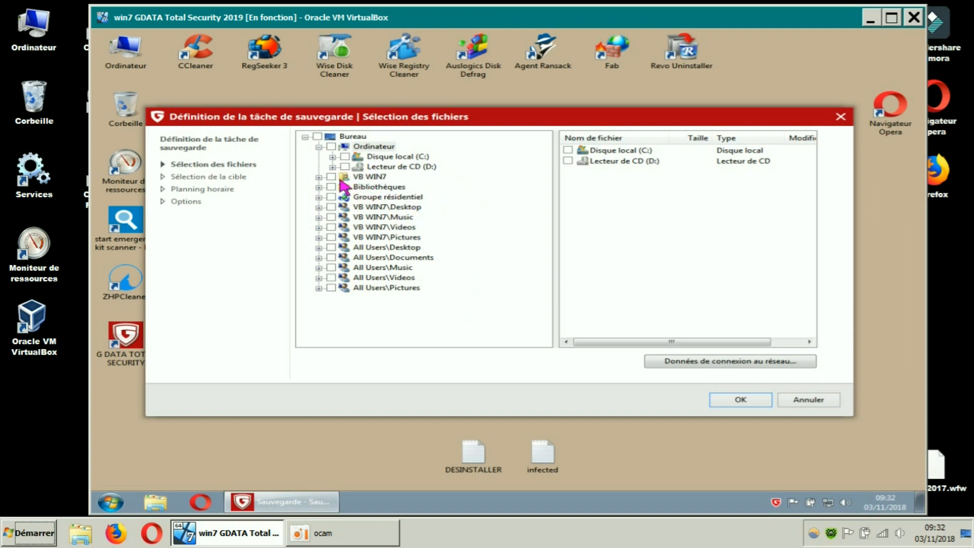
Step: Include the Téléchargements folder of VB WIN7 in the backup, excluding master MALWARES 27.587 and android-malware-master.zip
click(318, 177)
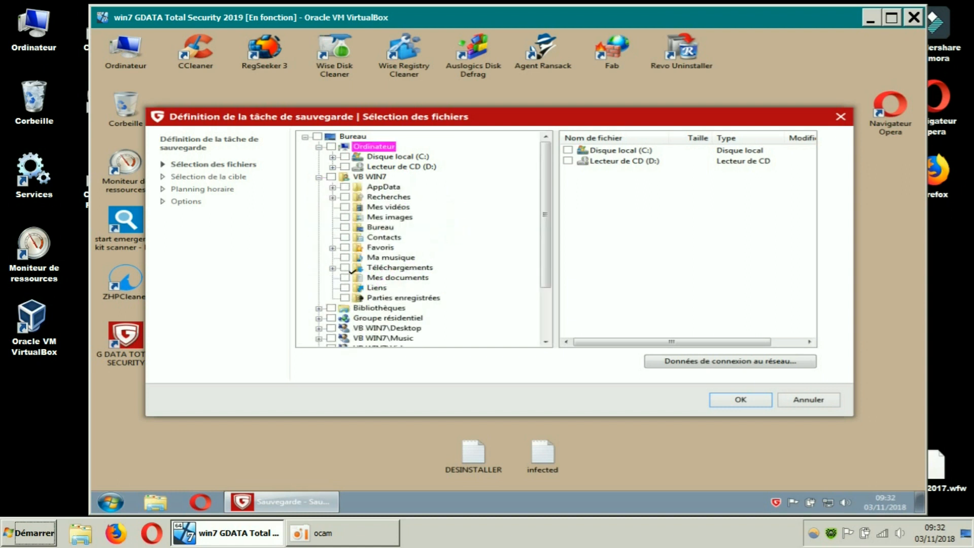
click(345, 267)
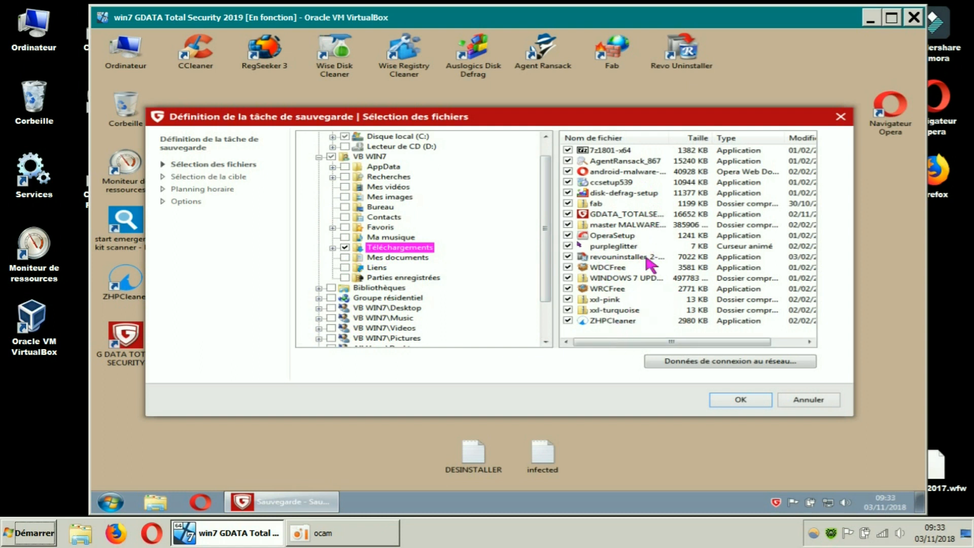
click(568, 224)
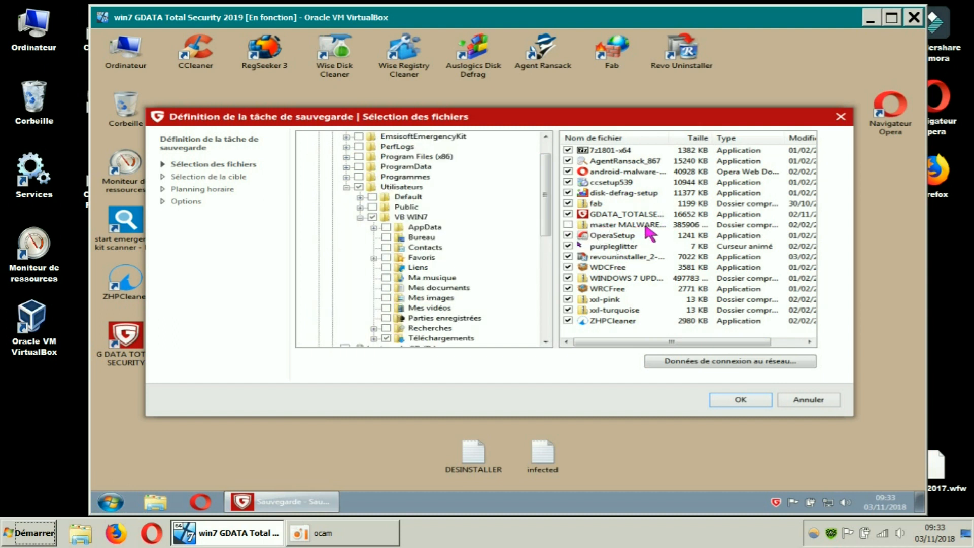
click(567, 171)
drag(556, 261, 513, 261)
drag(625, 138, 693, 143)
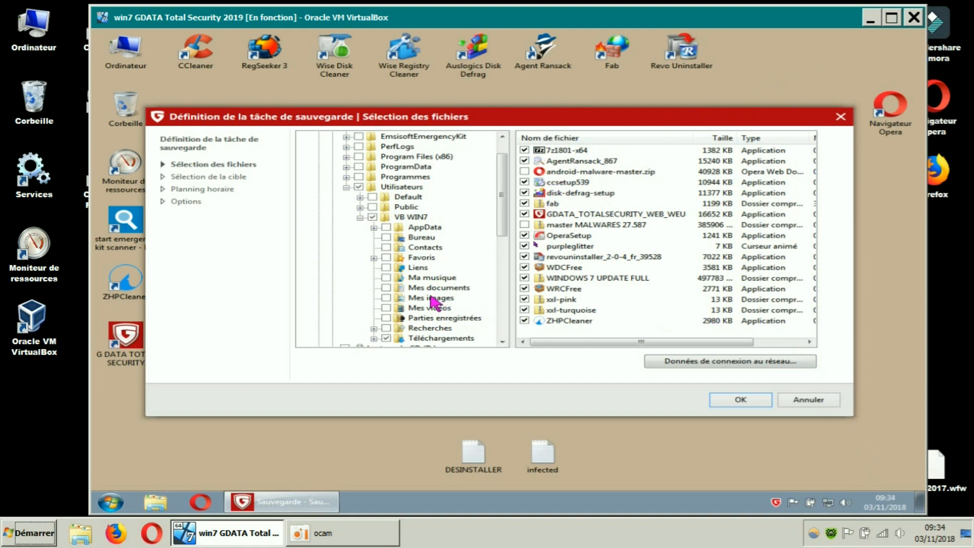
scroll(504, 244, down, 2)
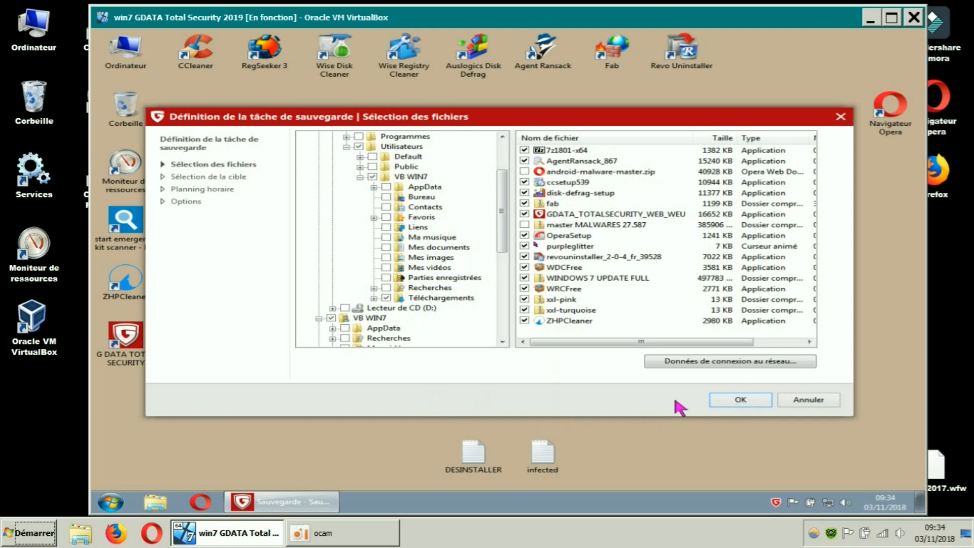
Step: Confirm the backup task and accept storing the archive on the source disk, suppressing further warnings of this kind
click(740, 402)
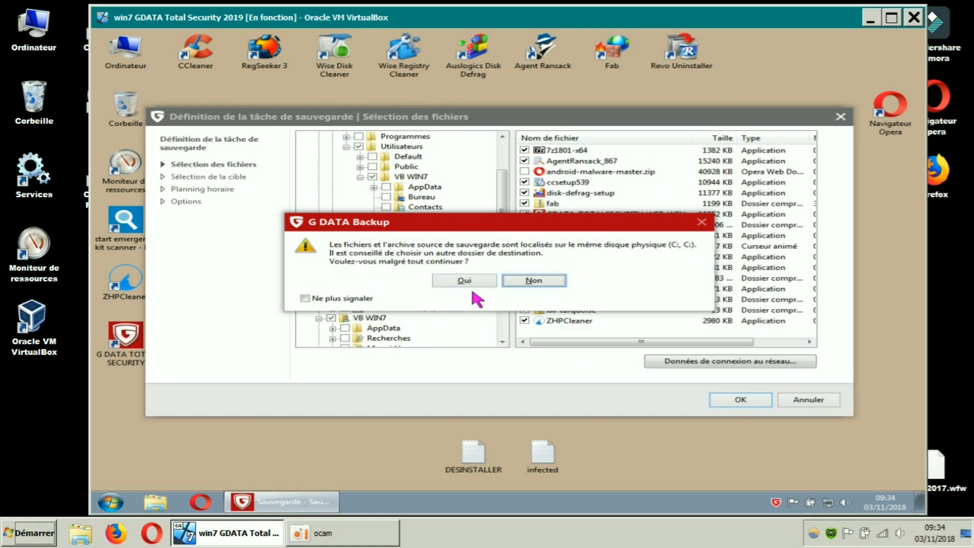
click(305, 298)
click(461, 281)
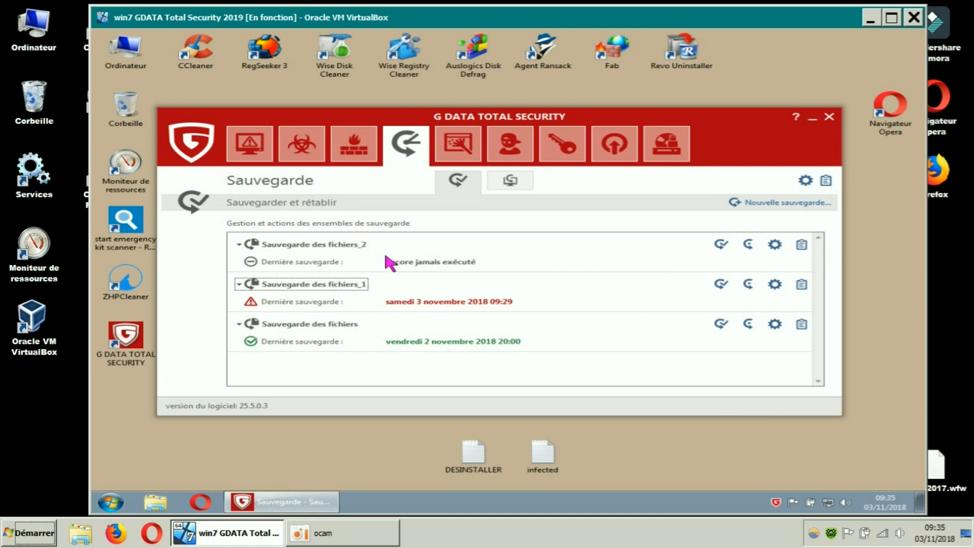
Step: In the options of Sauvegarde des fichiers_2, disable all file exclusions: temporary folders, temporary Internet folders, Thumbs.db, temporary files and system files
click(774, 245)
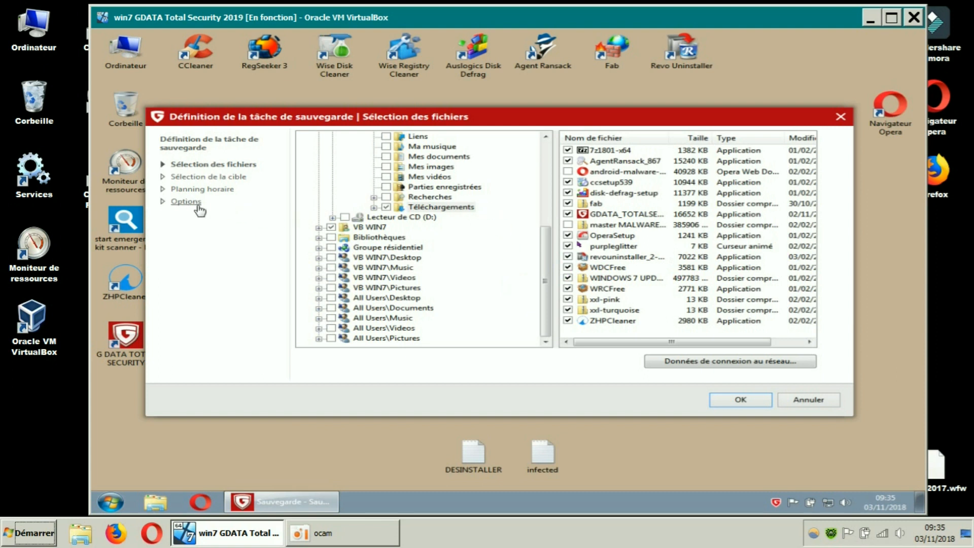
click(839, 117)
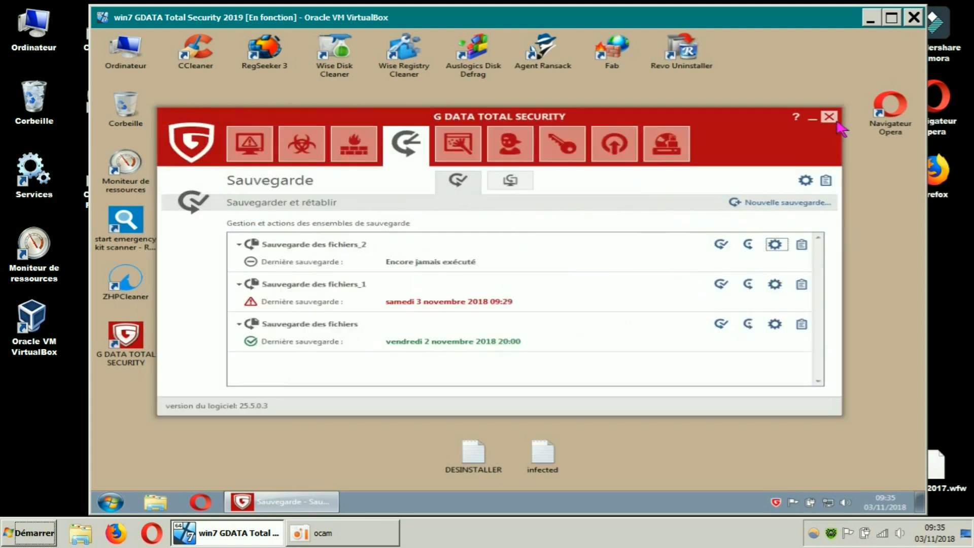
click(775, 246)
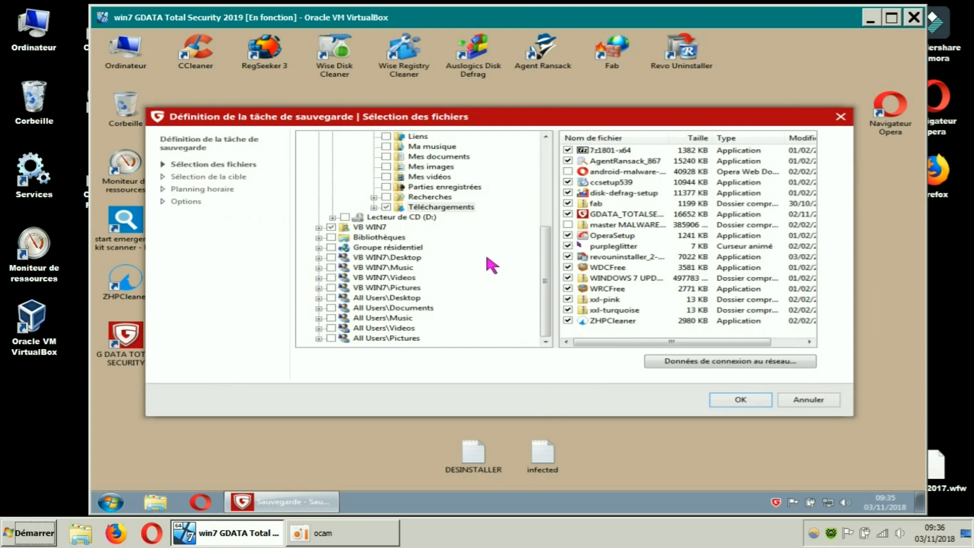
click(187, 201)
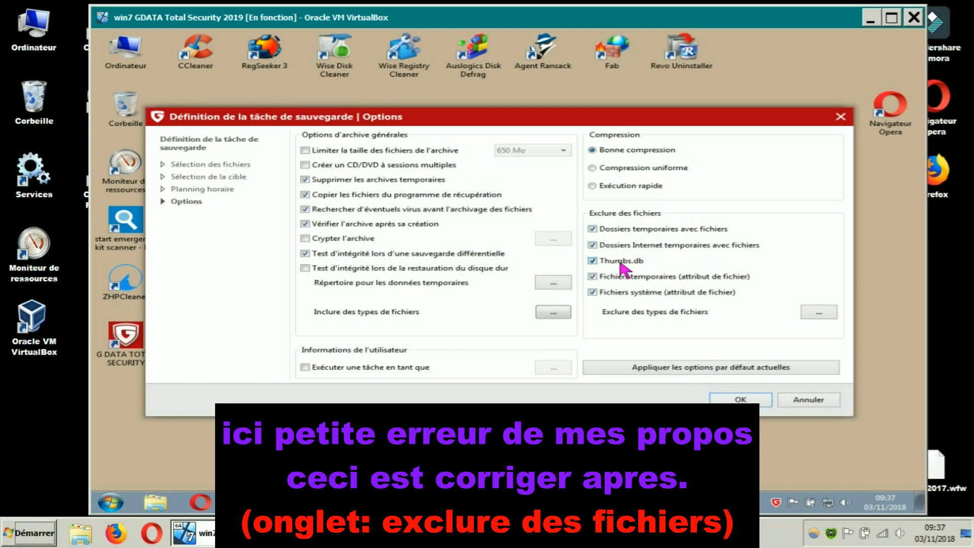
click(593, 261)
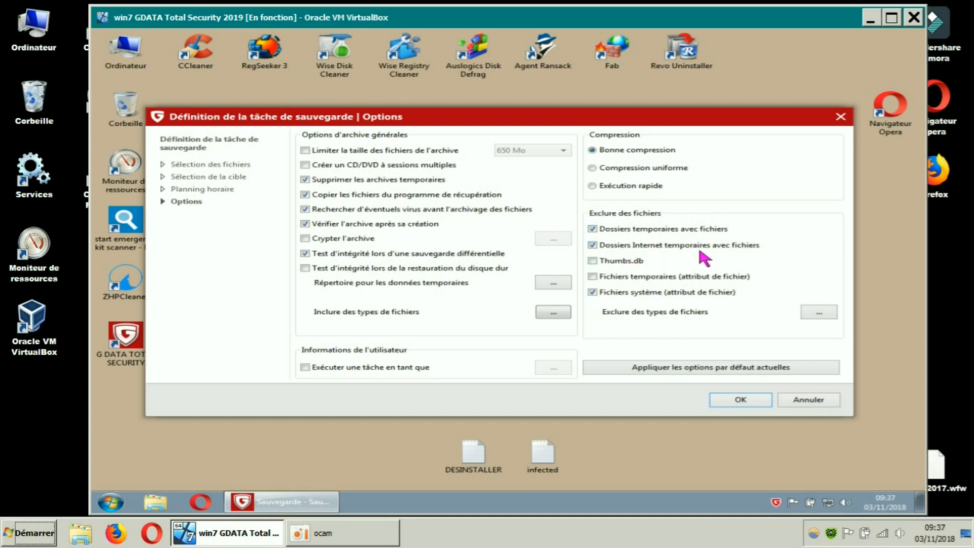
click(594, 229)
Step: Disable copying the recovery program files, virus scanning before archiving and archive verification after creation, and save the task options
click(305, 194)
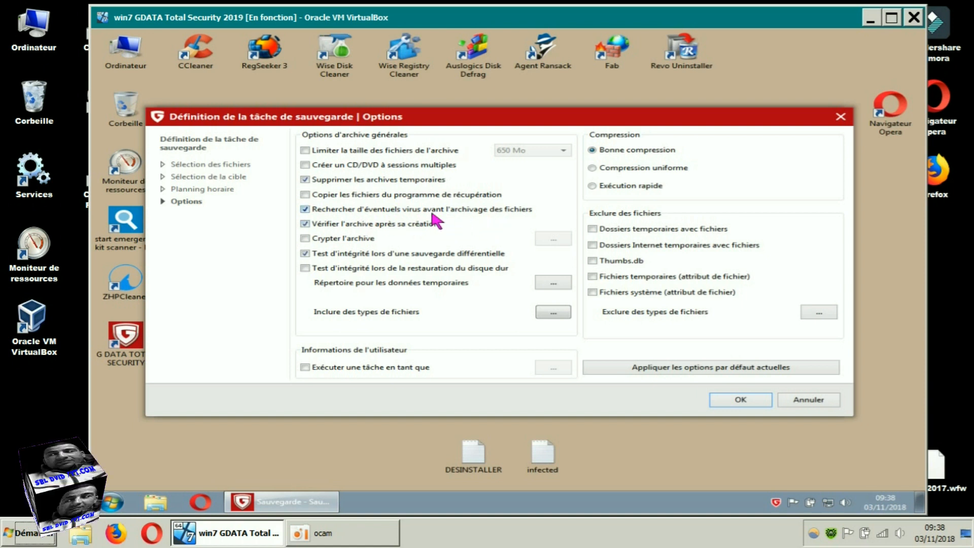
click(307, 210)
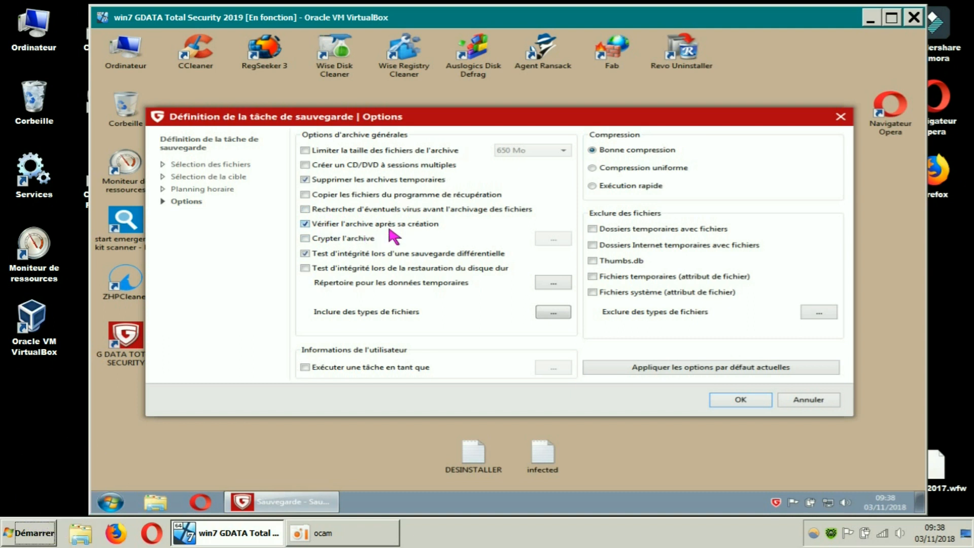
click(304, 224)
click(739, 400)
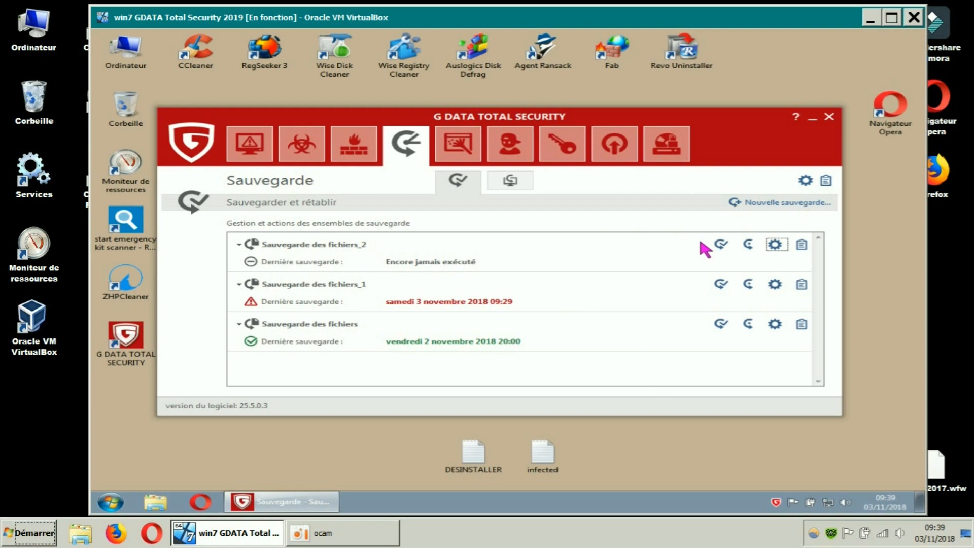
Step: Run the Sauvegarde des fichiers_2 backup task and close its completion message
click(749, 246)
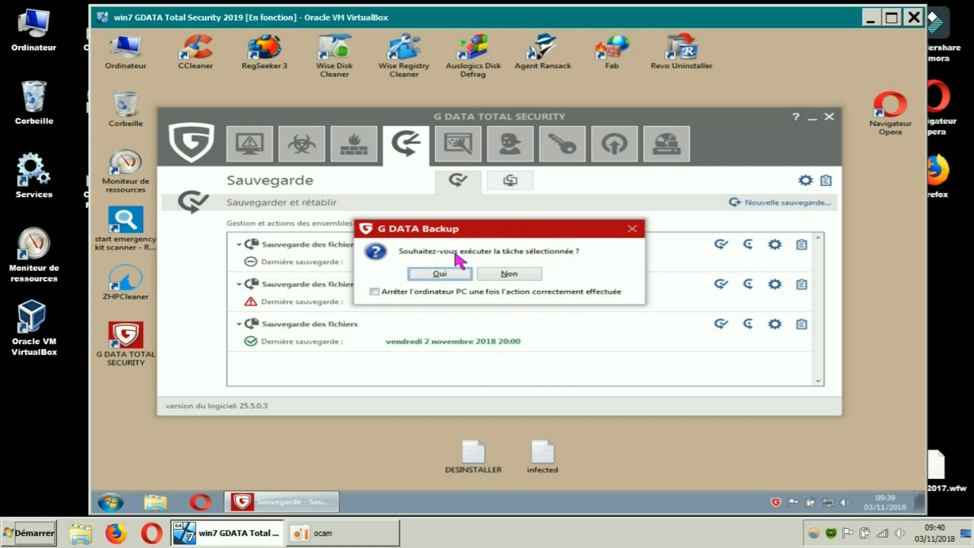
click(442, 274)
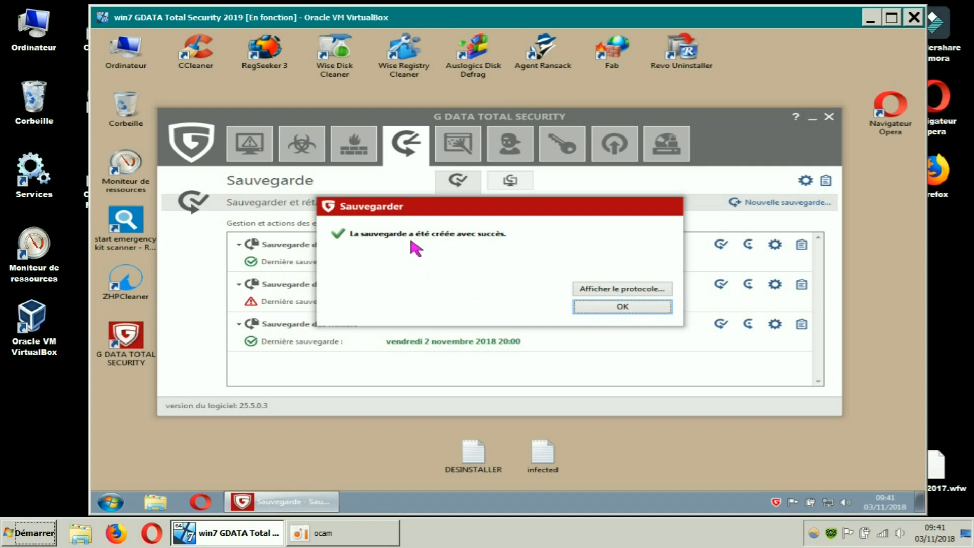
click(611, 310)
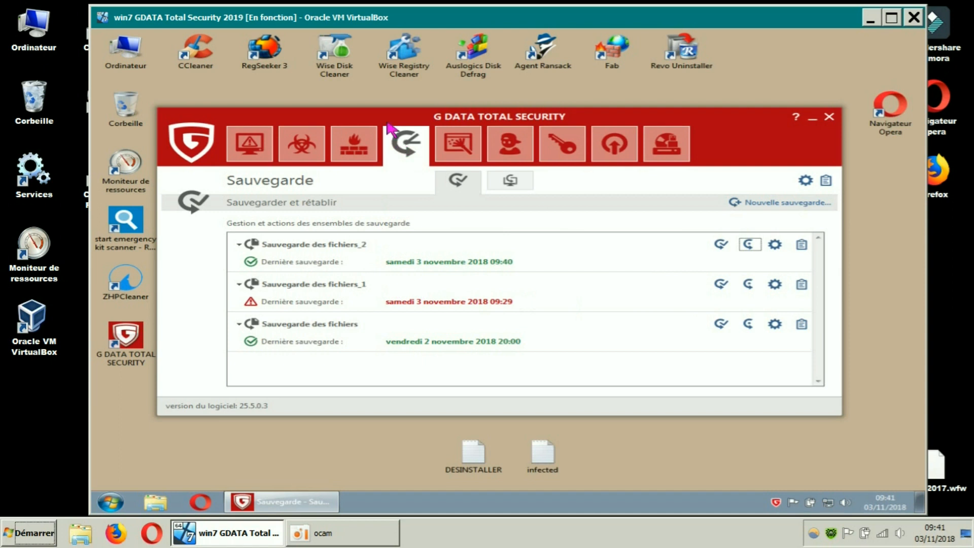
Step: Find the new .arc backup archive on Disque local (C:) and check its size in the file properties
drag(386, 118, 459, 150)
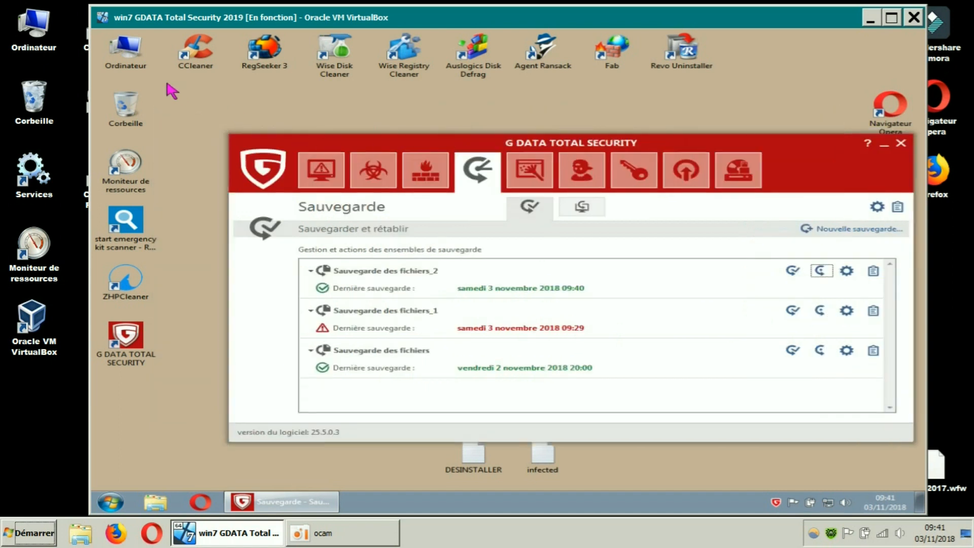
double_click(125, 55)
double_click(304, 124)
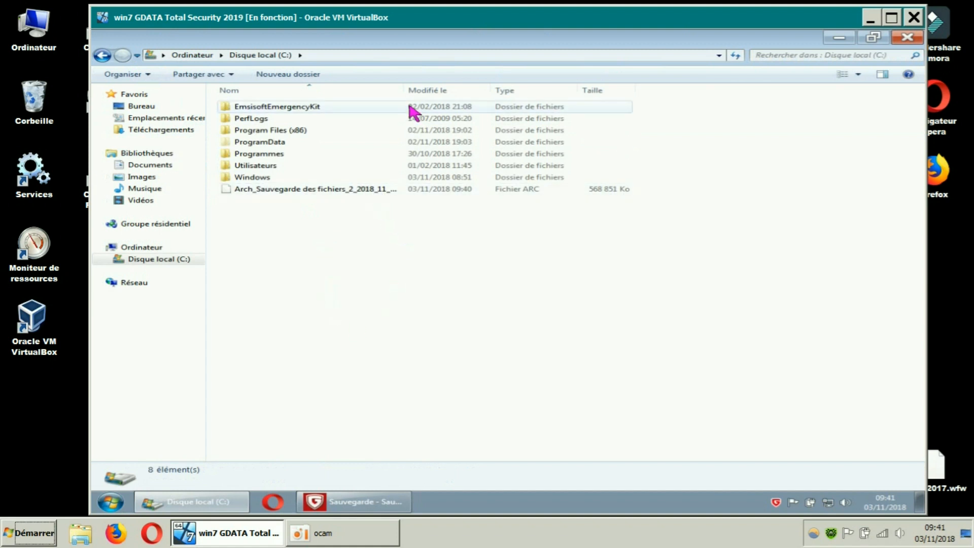
drag(404, 91, 492, 91)
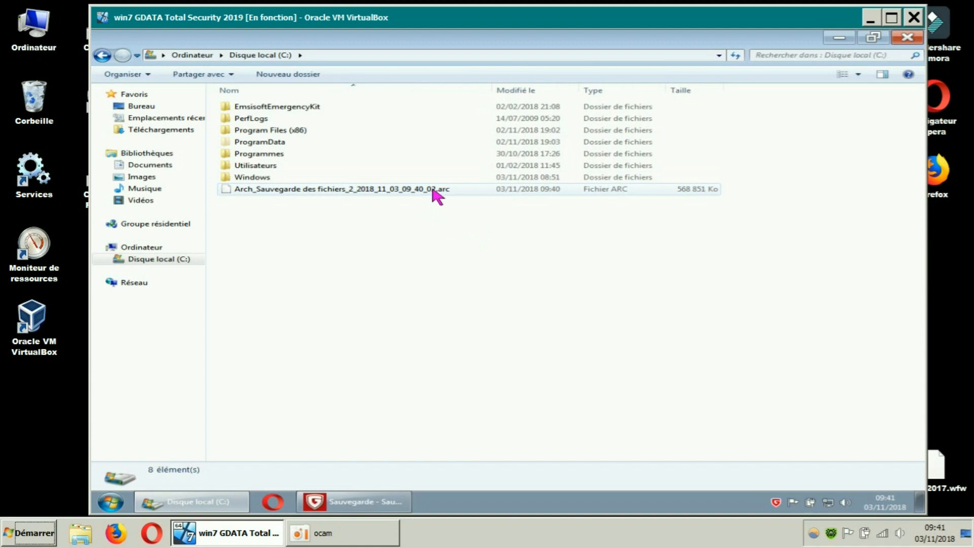
click(363, 190)
right_click(363, 190)
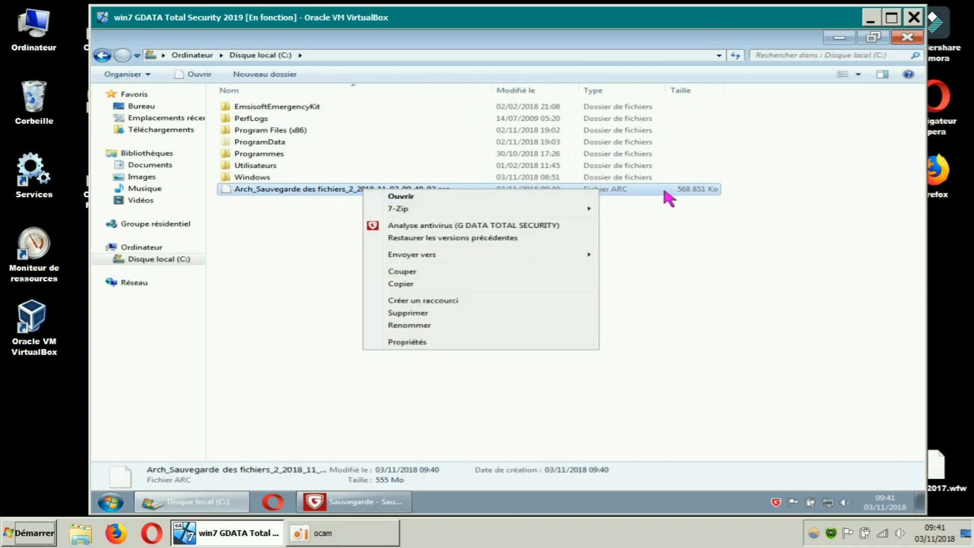
click(398, 341)
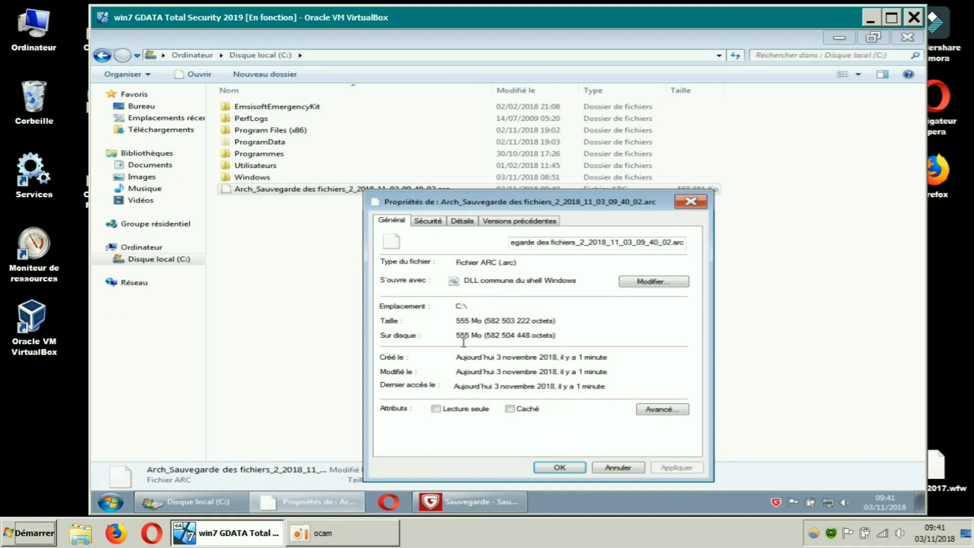
click(690, 201)
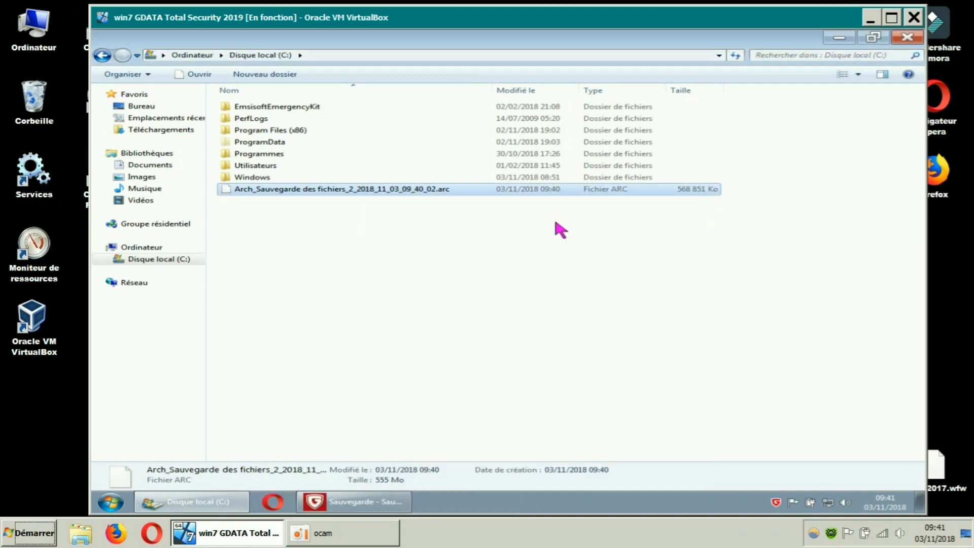
Step: Open the Téléchargements folder and dismiss the junkware alert for disk-defrag-setup.exe
click(188, 131)
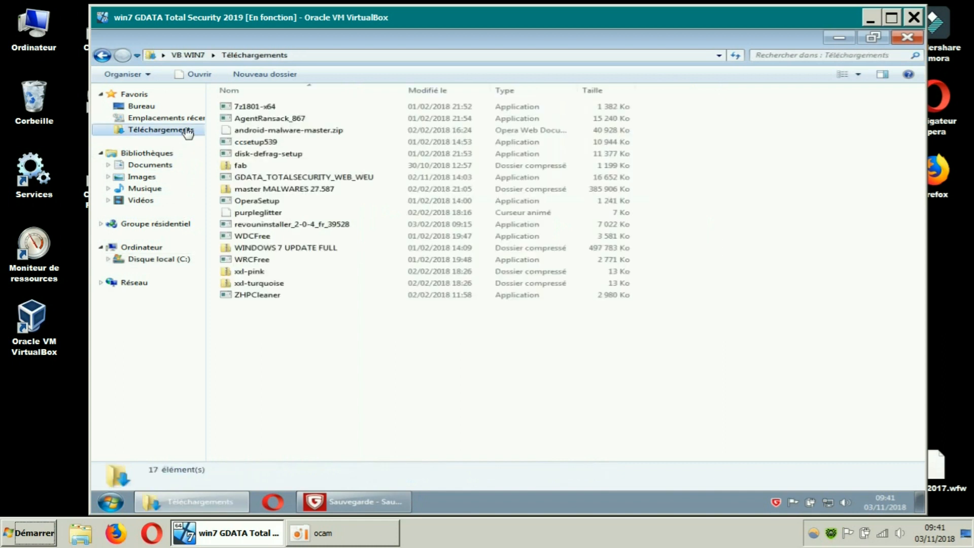
click(355, 223)
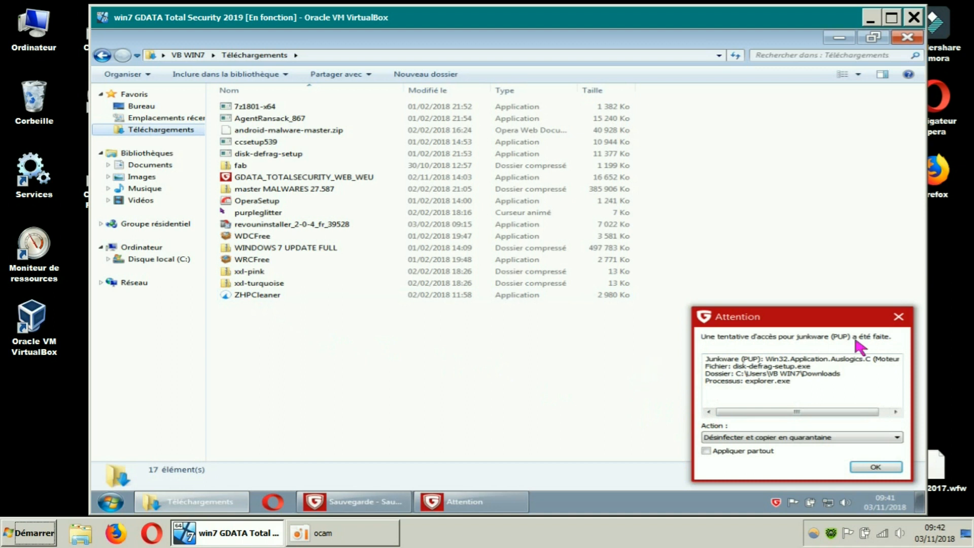
click(898, 316)
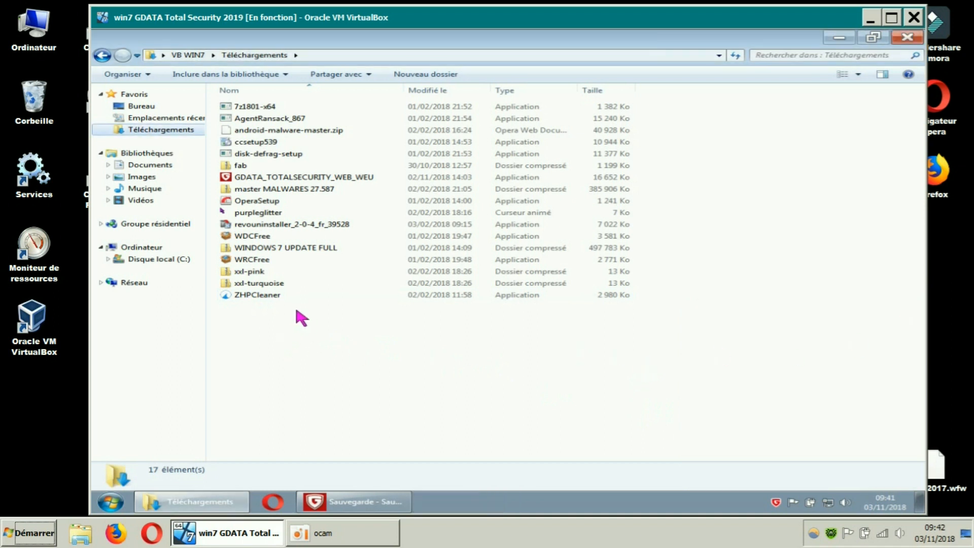
Step: Select all downloads except the two malware archives and check their combined size in the properties
double_click(271, 296)
drag(270, 298, 263, 111)
right_click(264, 113)
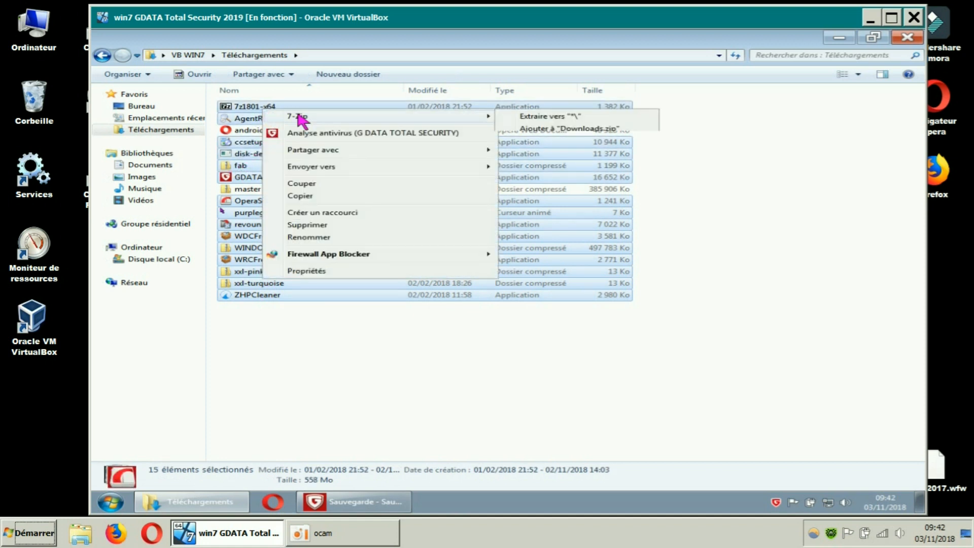
click(325, 330)
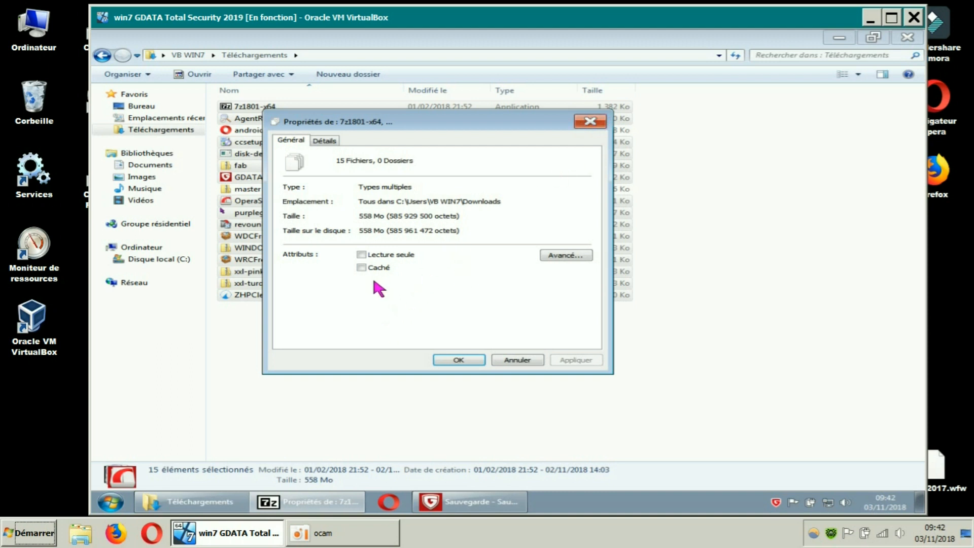
Step: Check the size of the .arc backup archive on Disque local (C:) again in its file properties
click(590, 122)
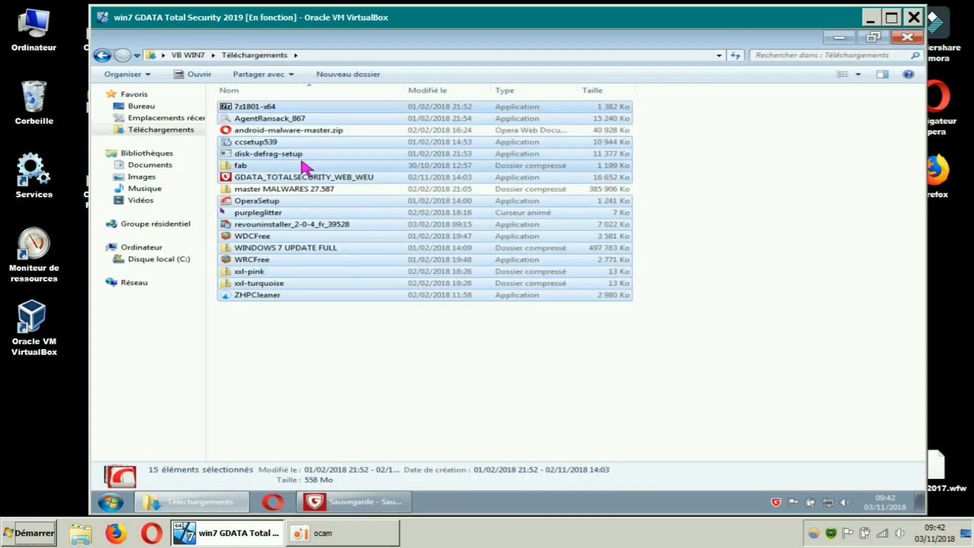
click(906, 38)
double_click(127, 57)
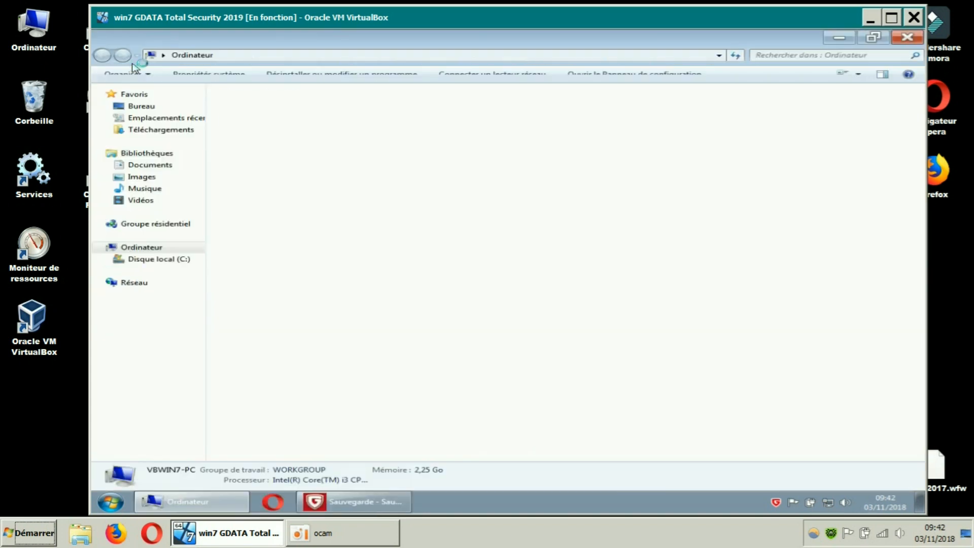
double_click(293, 122)
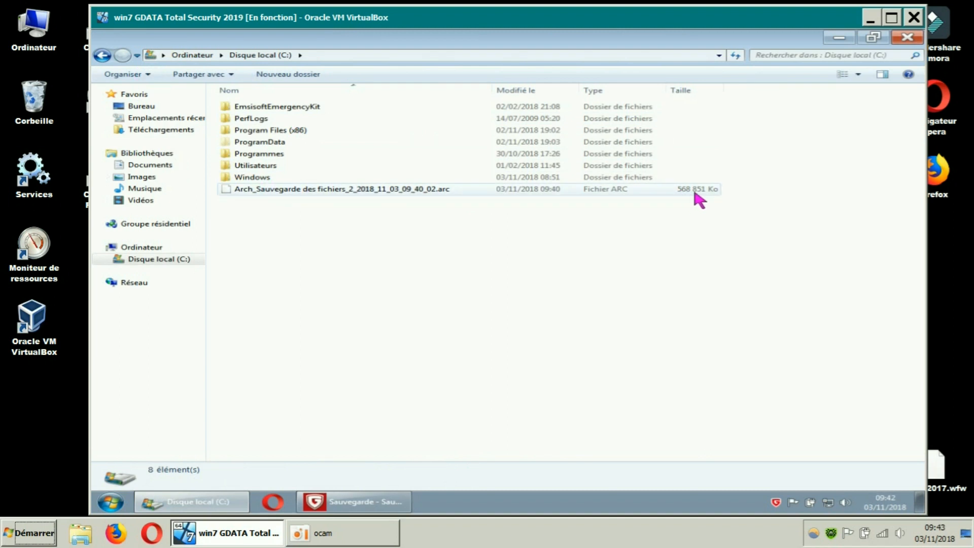
right_click(445, 190)
click(492, 345)
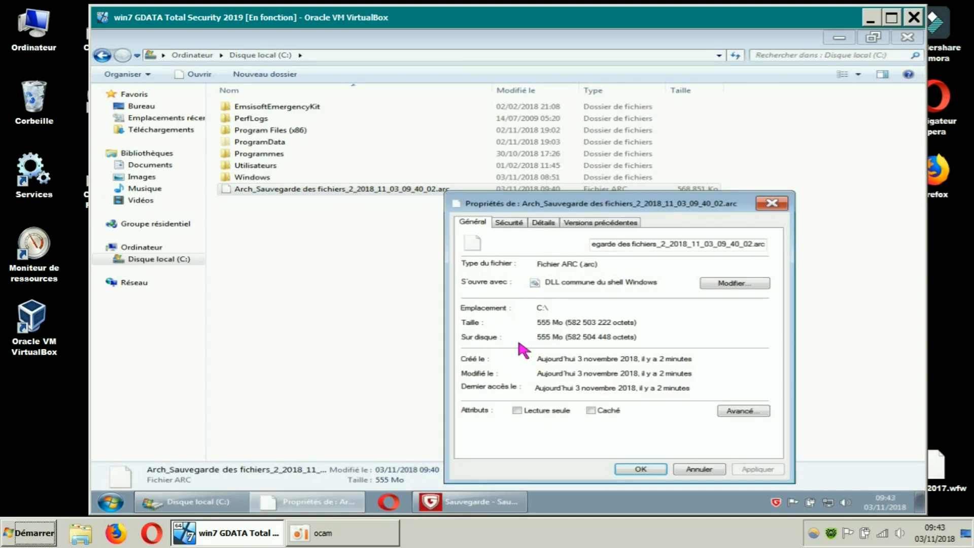
click(774, 203)
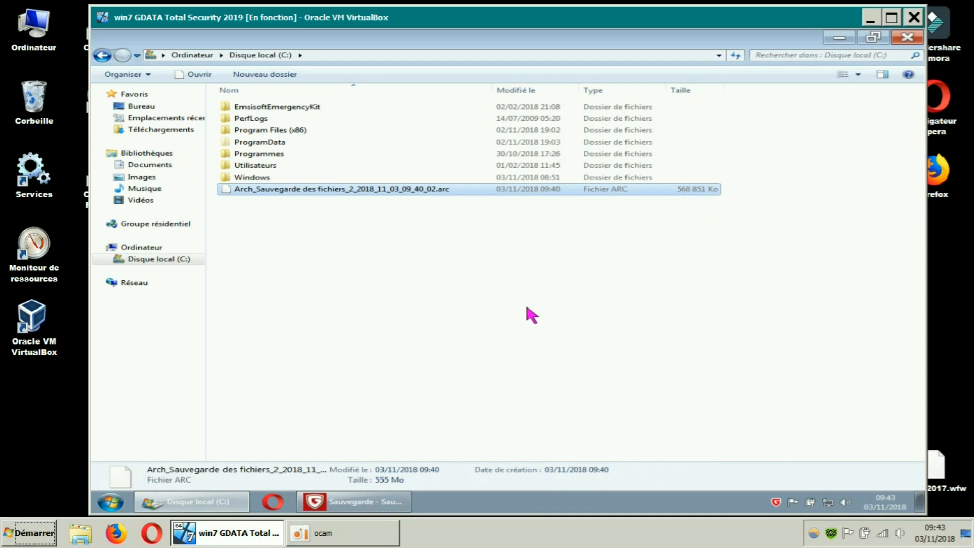
click(464, 290)
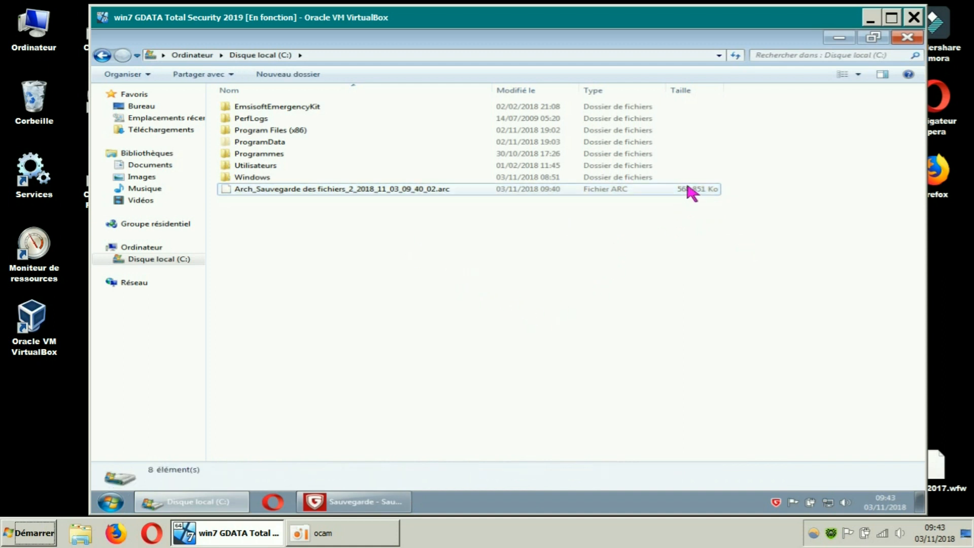
click(906, 38)
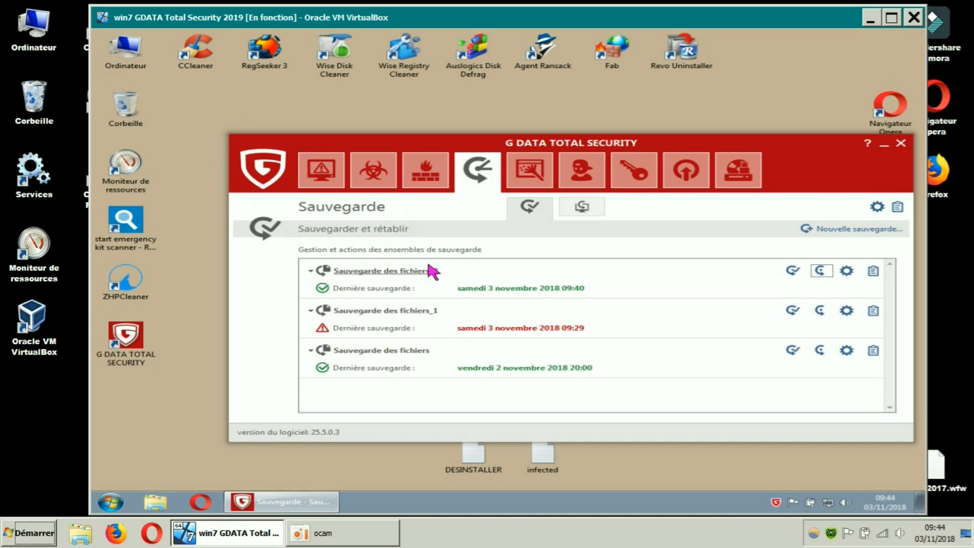
Step: Delete the backup log entry of the Sauvegarde des fichiers_2 task permanently and close its log list
click(873, 273)
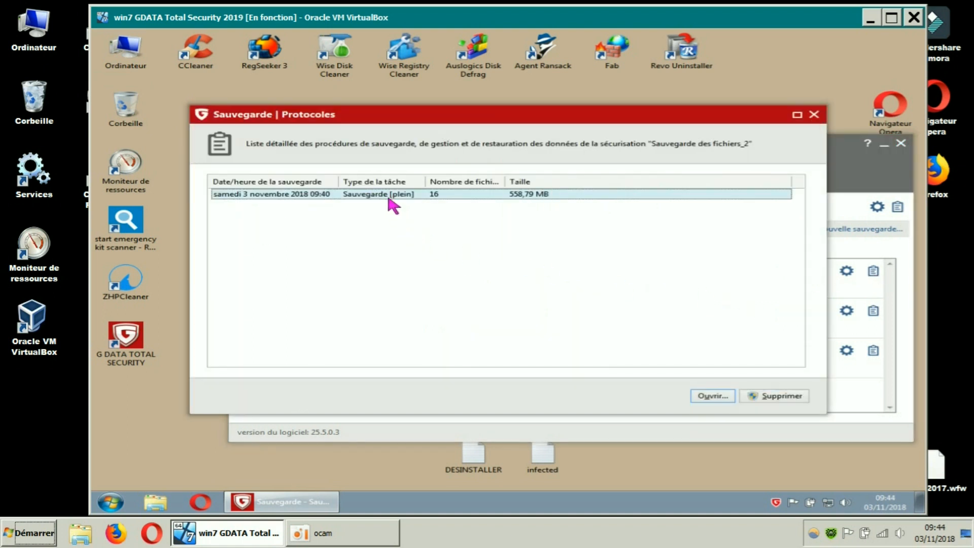
click(766, 397)
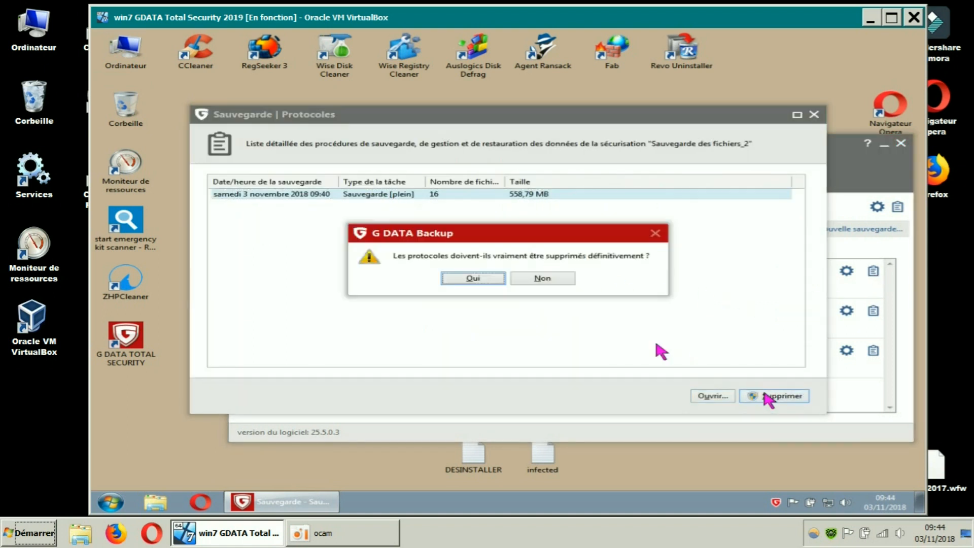
click(497, 283)
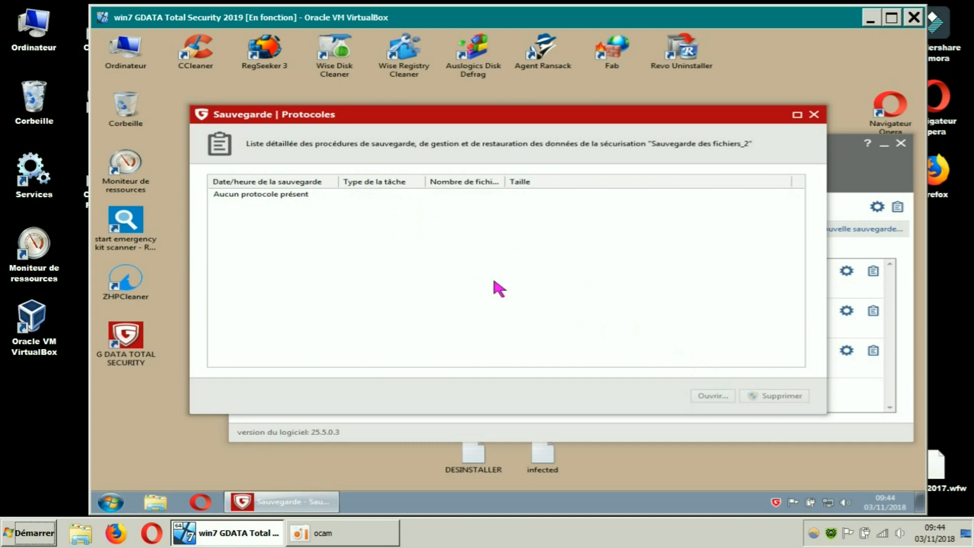
click(814, 117)
Step: Delete the Sauvegarde des fichiers_2 .arc archive from Disque local (C:) and close the Explorer window
double_click(125, 48)
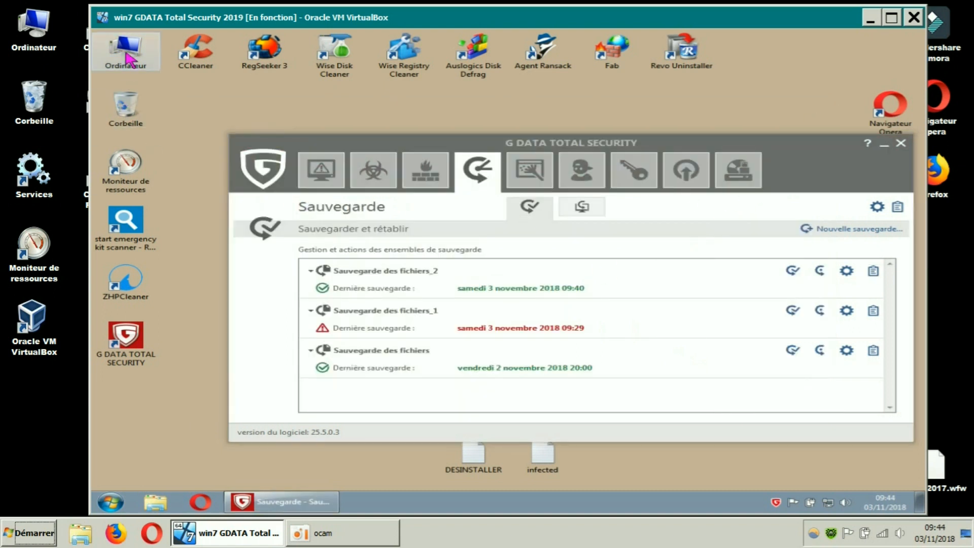
double_click(297, 124)
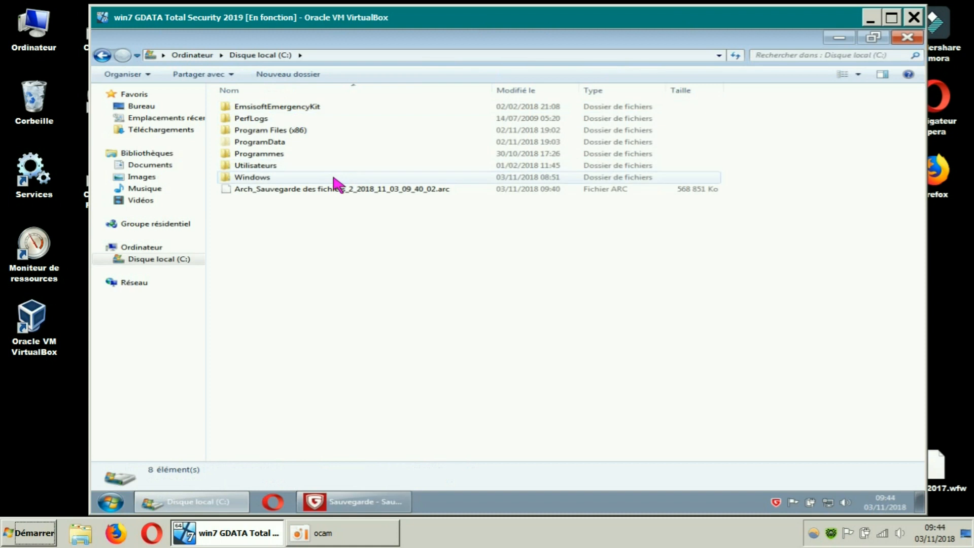
right_click(342, 193)
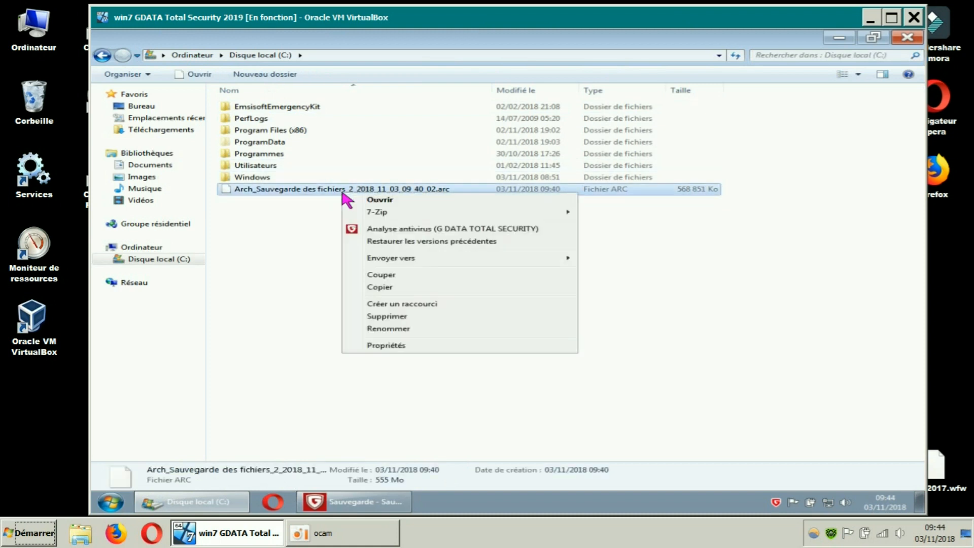
click(385, 316)
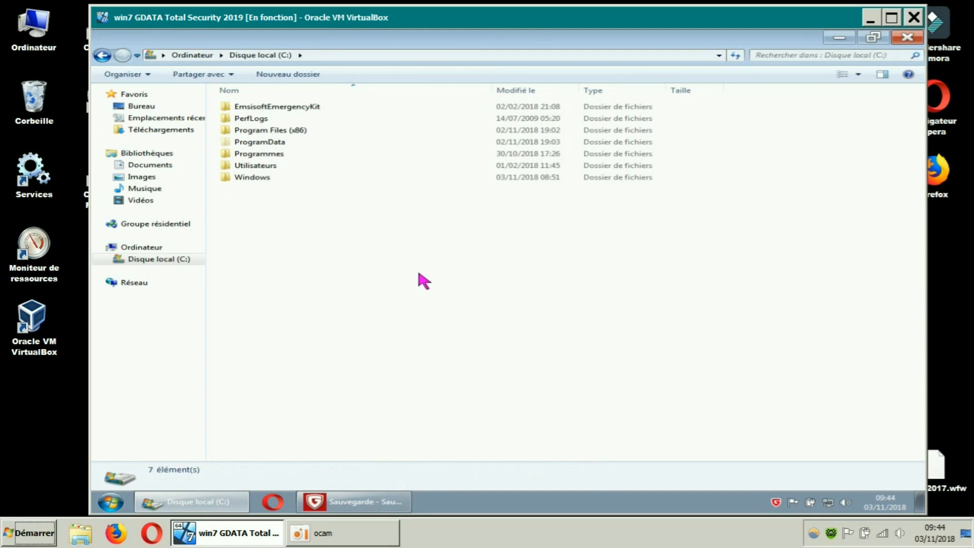
click(905, 39)
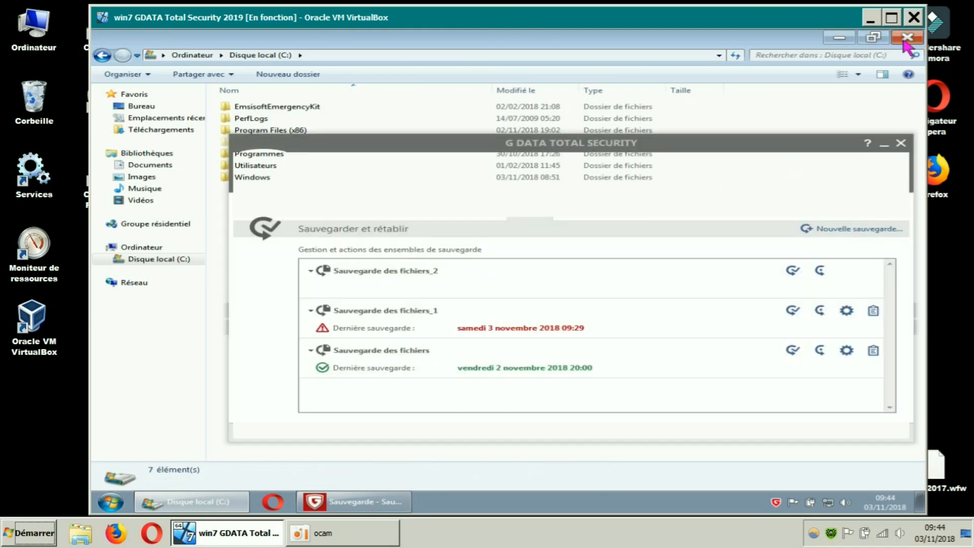
Step: Empty the virtual machine's Recycle Bin, permanently removing the deleted .arc archive
click(132, 114)
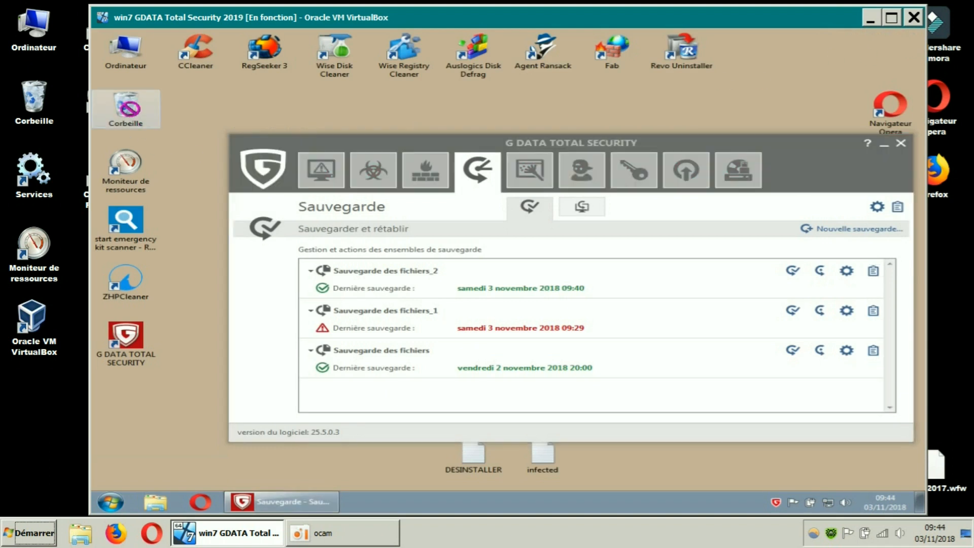
right_click(132, 114)
click(158, 130)
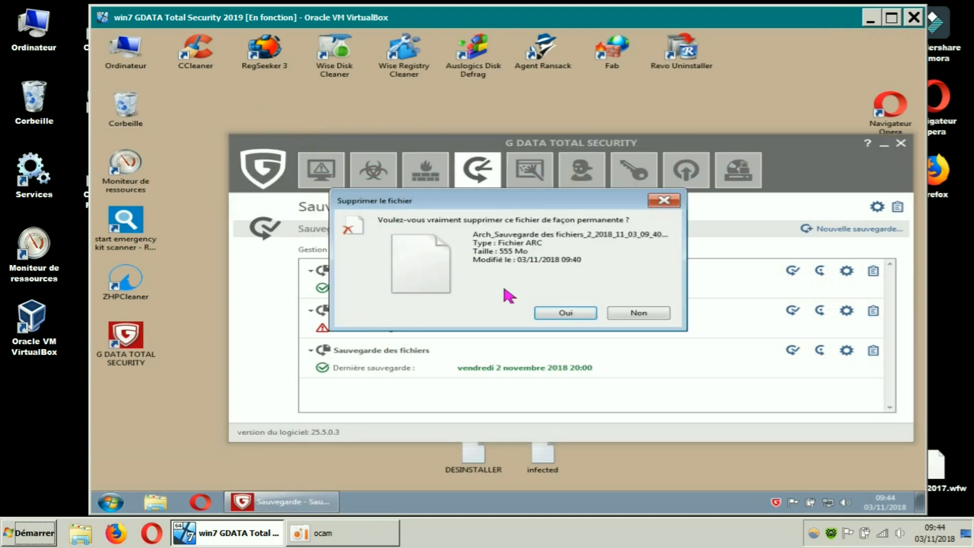
click(560, 318)
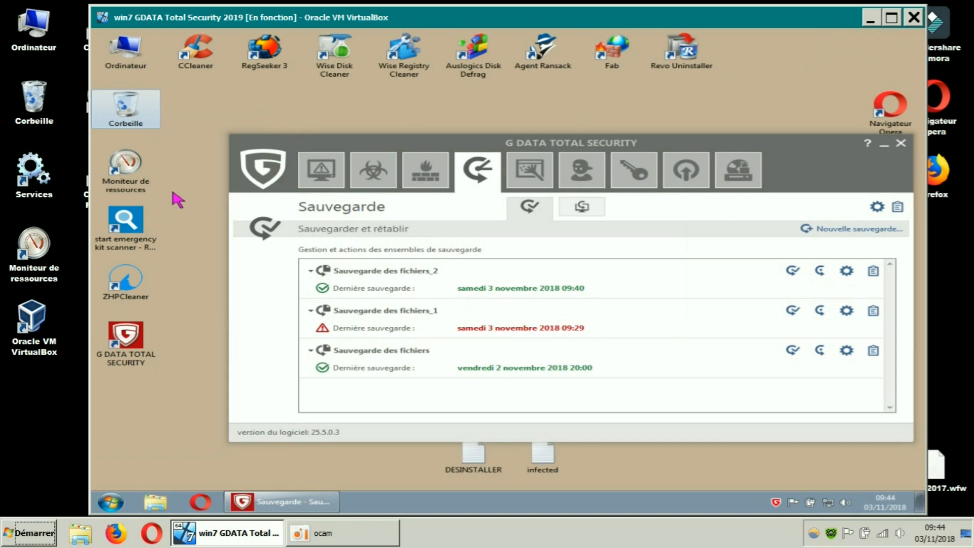
click(256, 102)
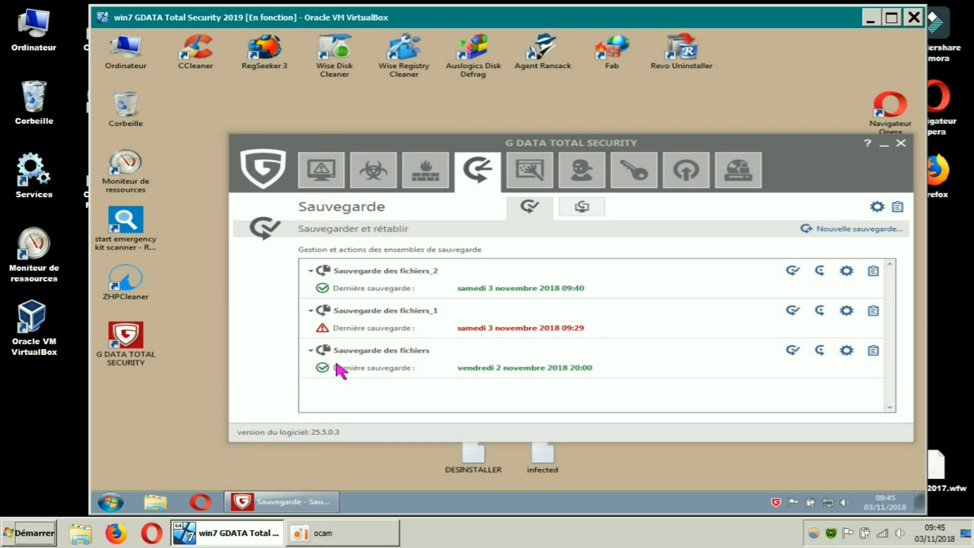
Step: Create a new file backup of the VB WIN7 Téléchargements folder, excluding android-malware-master.zip and master MALWARES 27.587
click(479, 184)
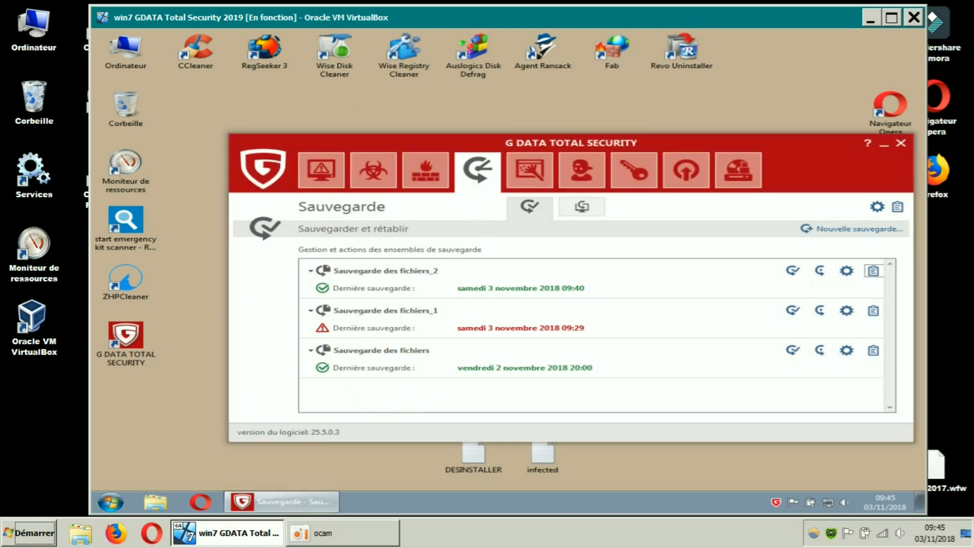
click(811, 228)
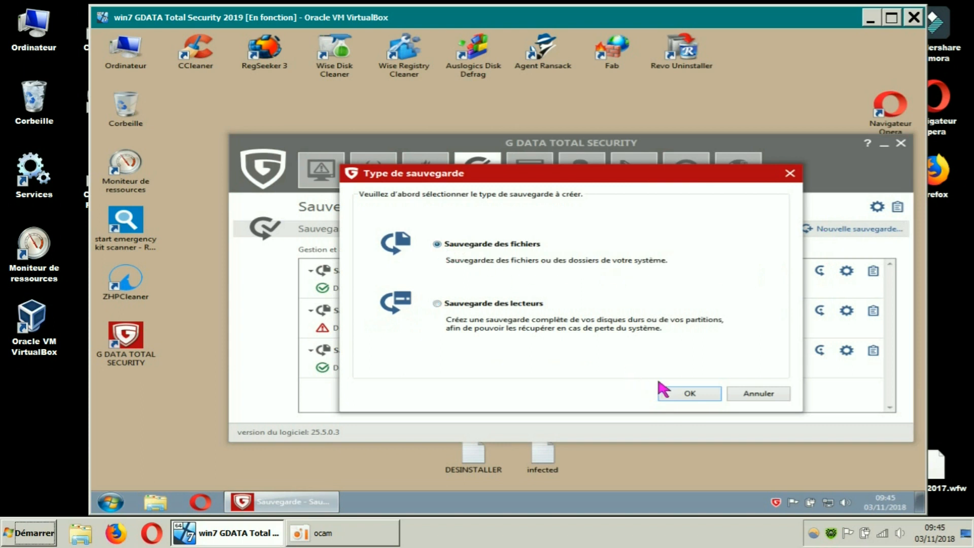
click(682, 394)
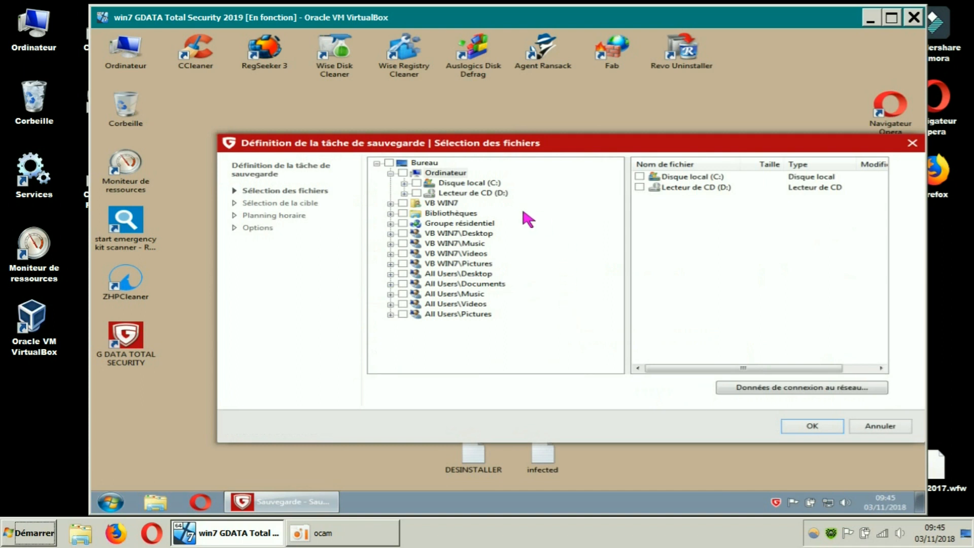
click(390, 203)
click(418, 293)
click(443, 294)
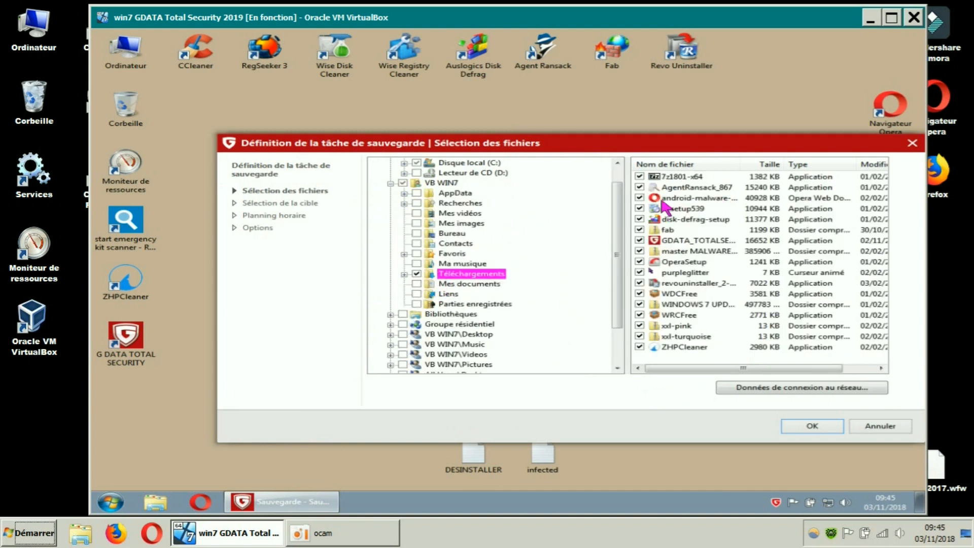
click(639, 197)
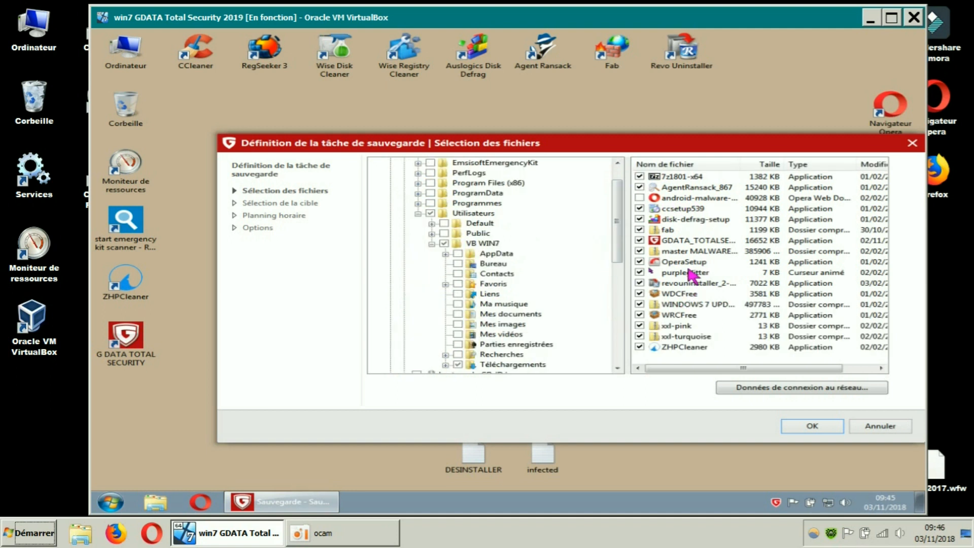
click(639, 251)
Step: In the new backup task's options, turn off archive verification after creation and the virus scan before archiving
click(258, 228)
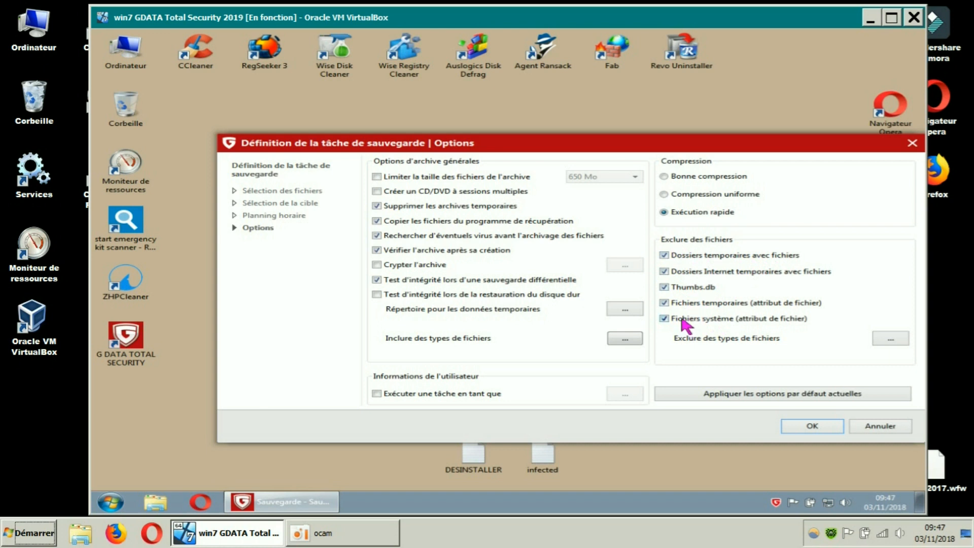
click(661, 315)
click(377, 250)
click(377, 235)
Step: Limit the archive file size to 200 Mo, choose Bonne compression, and save the new backup task
click(376, 176)
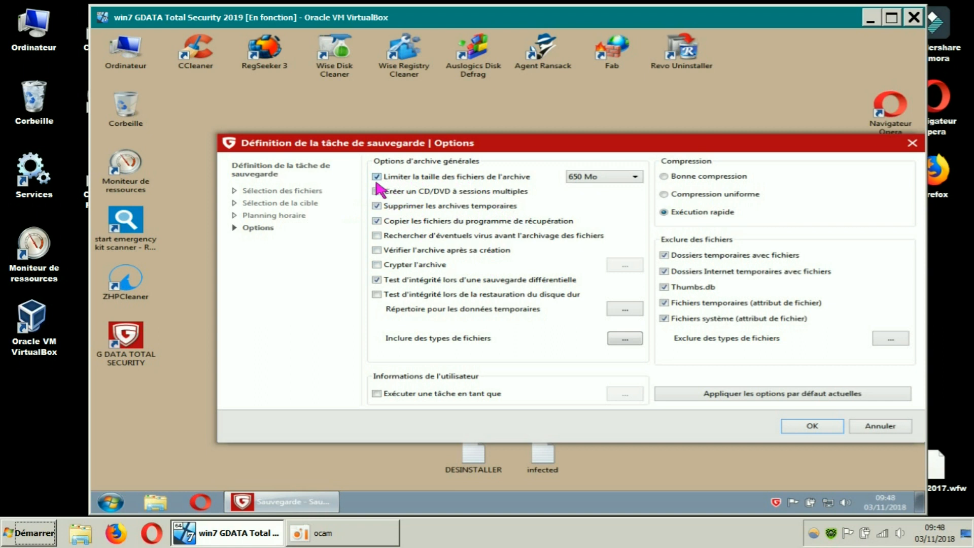
click(633, 179)
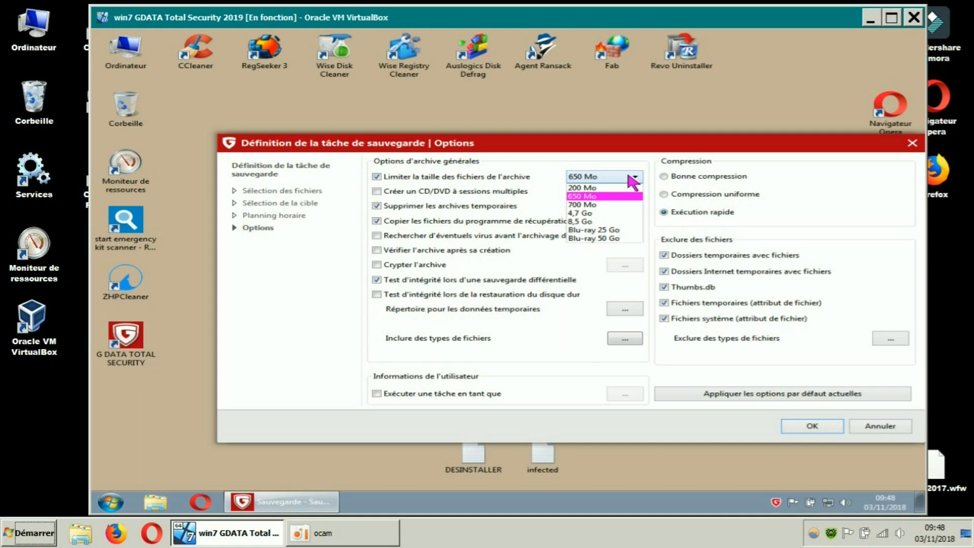
click(609, 187)
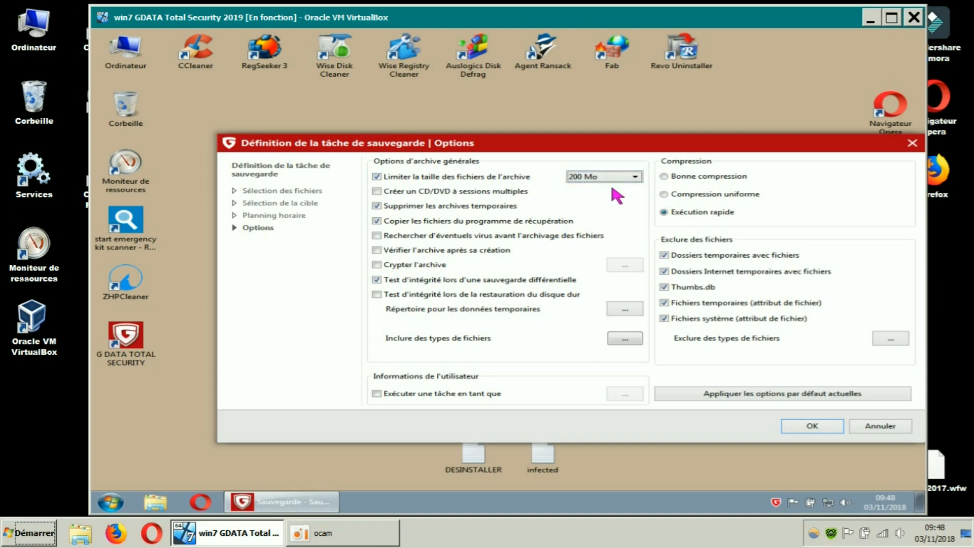
click(624, 176)
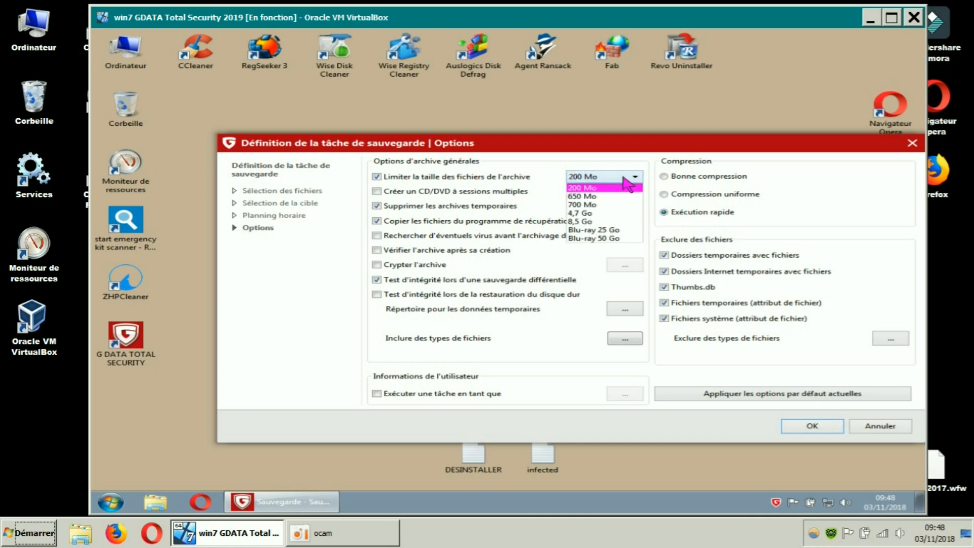
click(601, 187)
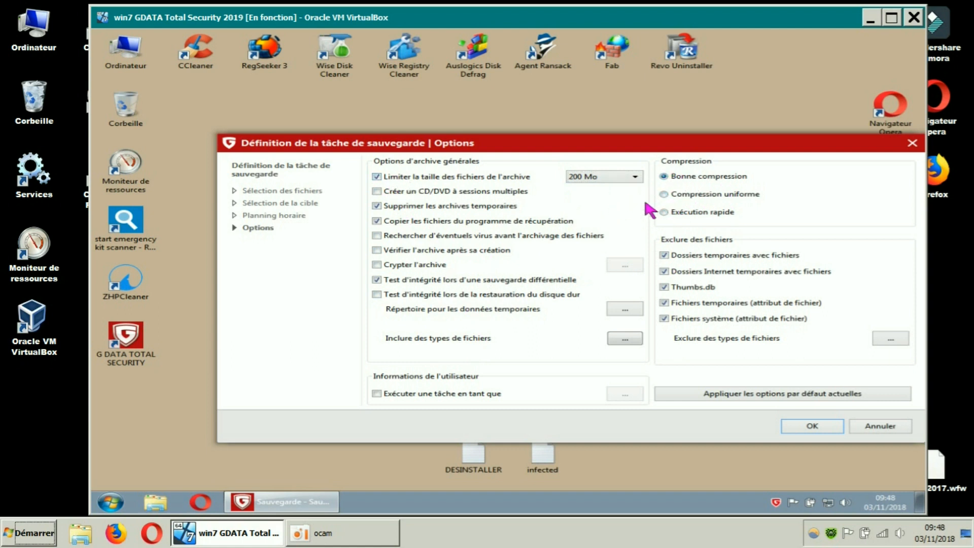
drag(668, 148, 583, 150)
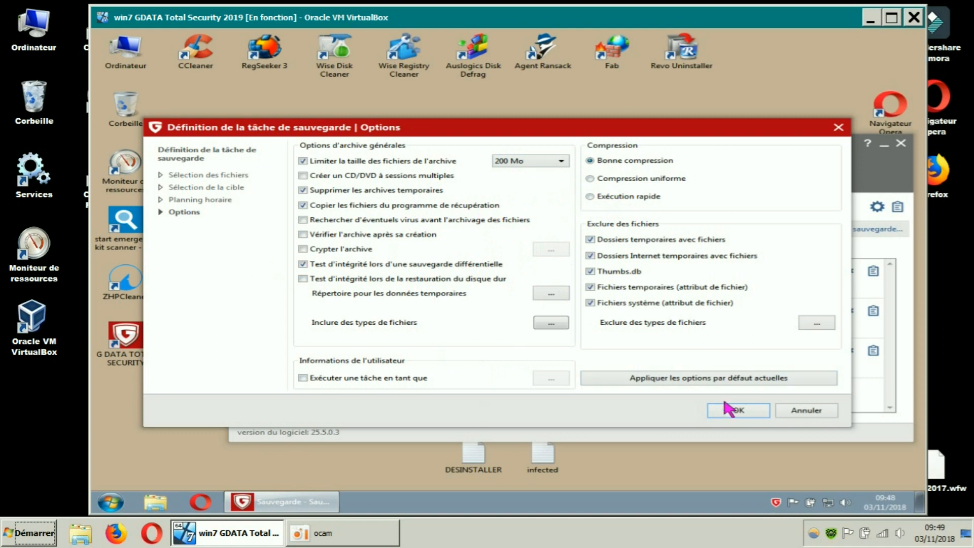
click(733, 410)
Step: Run the Sauvegarde des fichiers_3 backup task without shutting down the PC when it finishes
drag(655, 148, 595, 109)
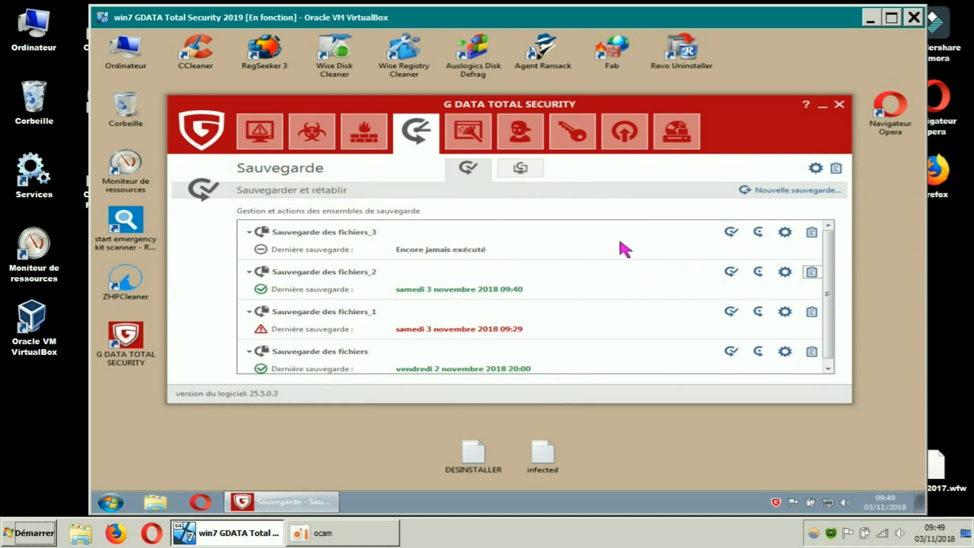
click(758, 233)
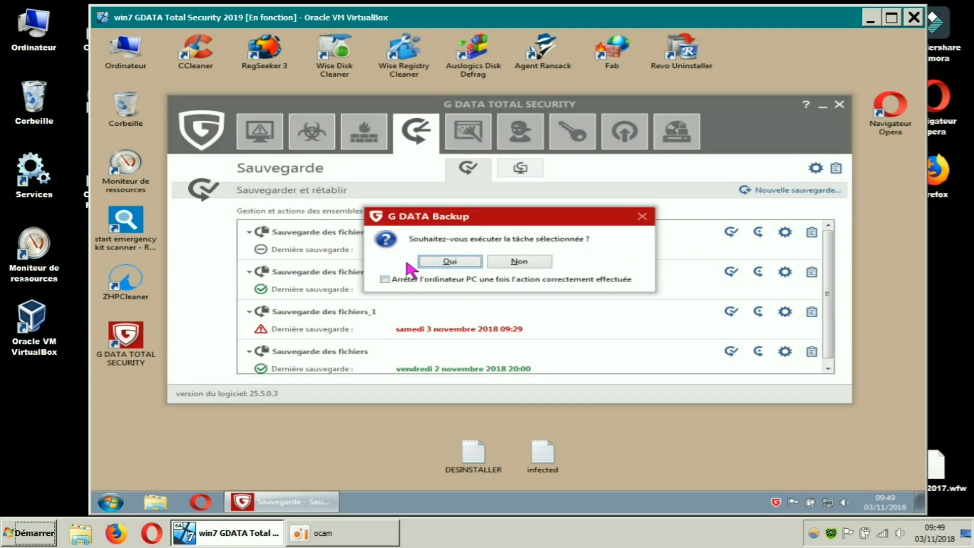
click(386, 279)
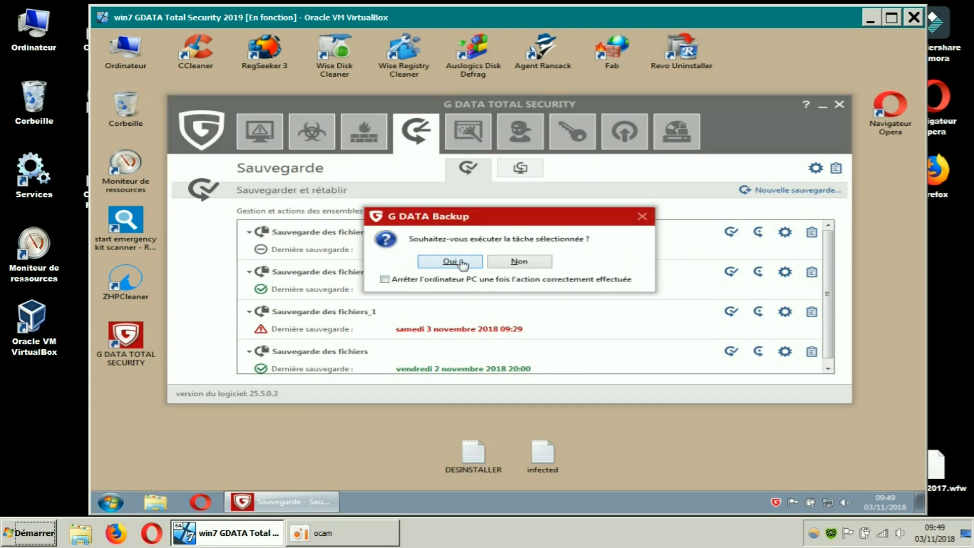
click(459, 261)
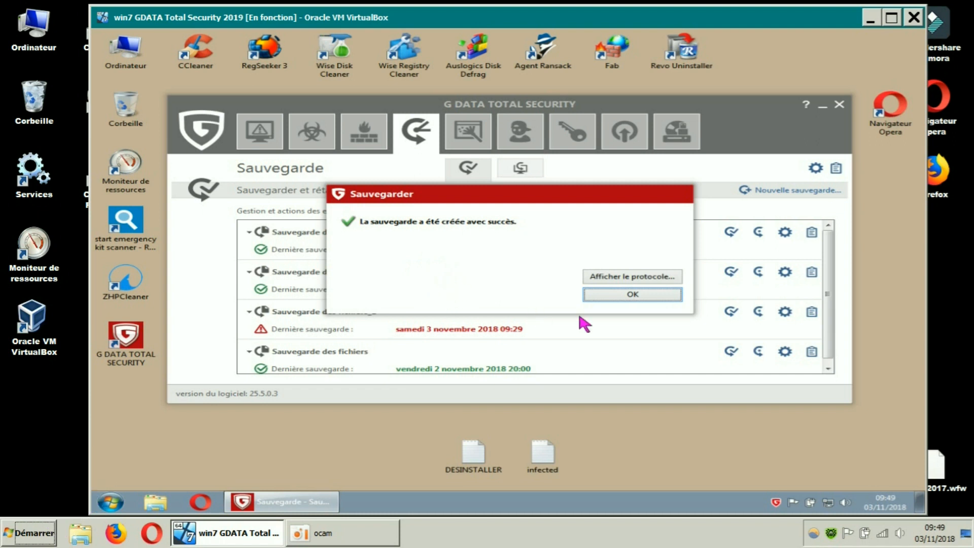
Step: Dismiss the backup result and delete the three Sauvegarde des fichiers_3 .arc archives from Disque local (C:)
click(626, 295)
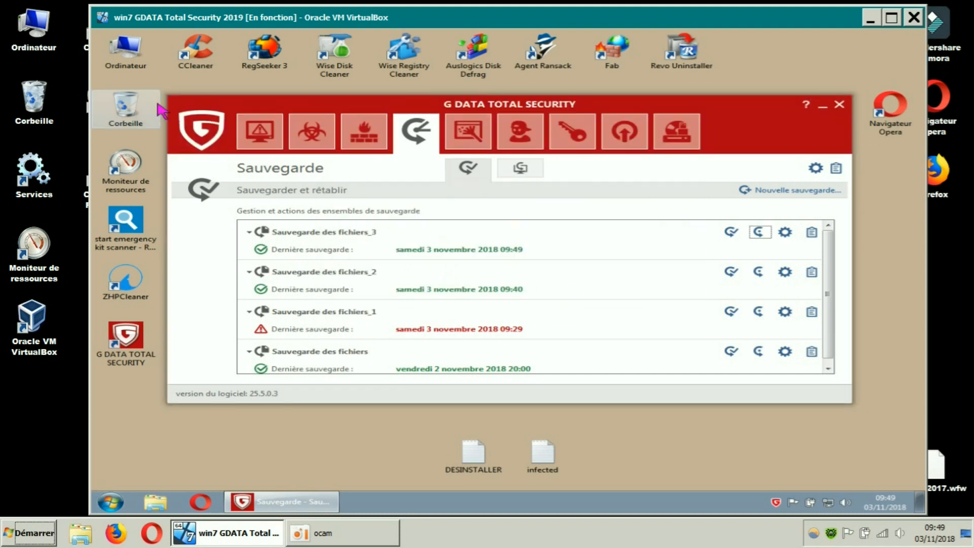
double_click(126, 45)
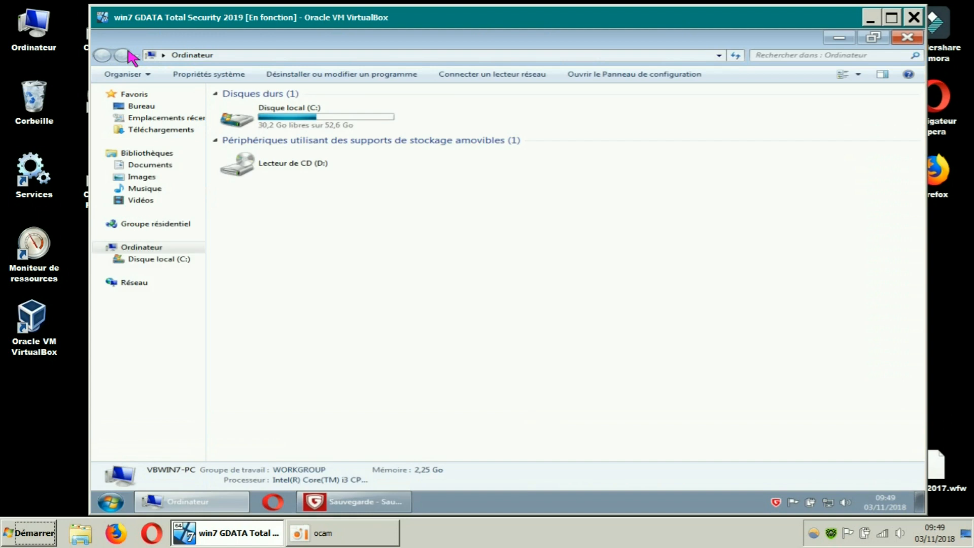
double_click(314, 122)
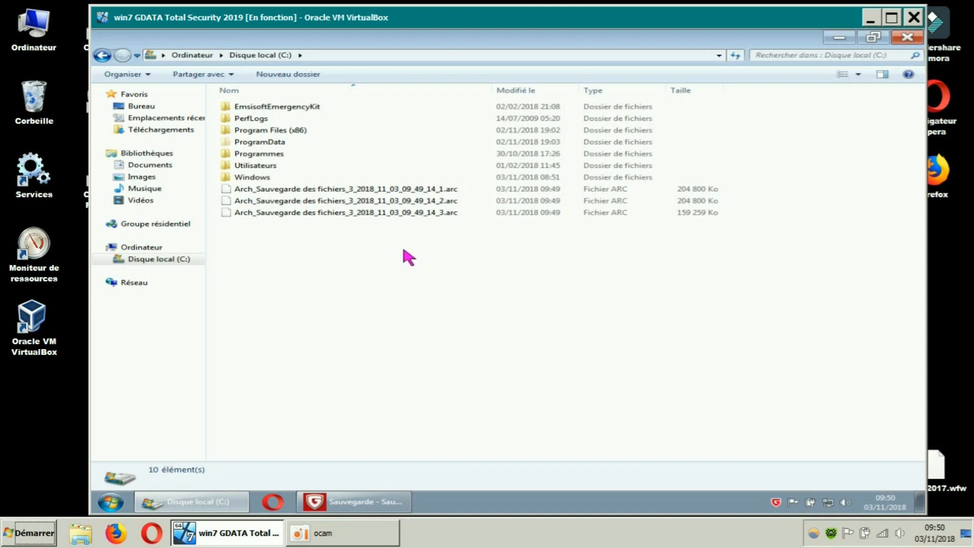
drag(402, 241, 404, 189)
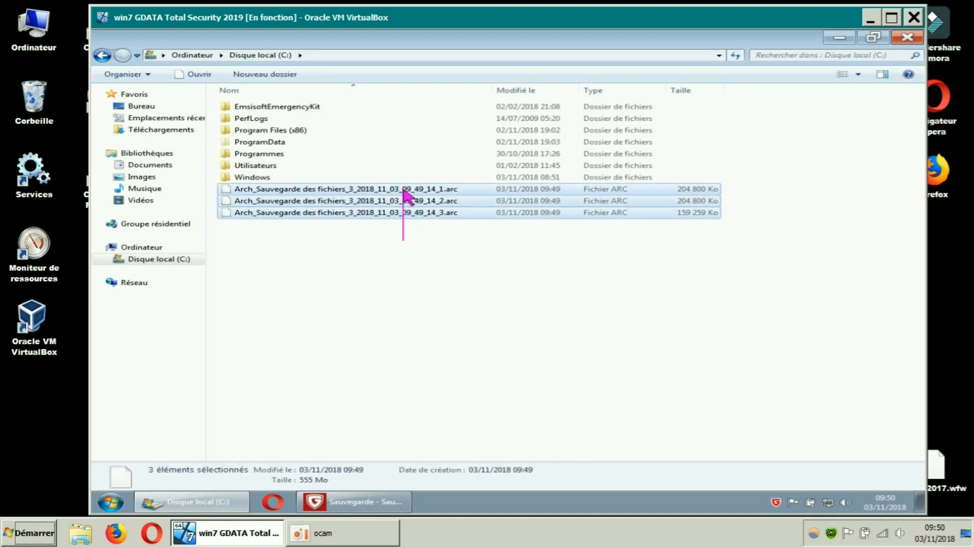
right_click(403, 189)
mouse_move(462, 229)
click(456, 290)
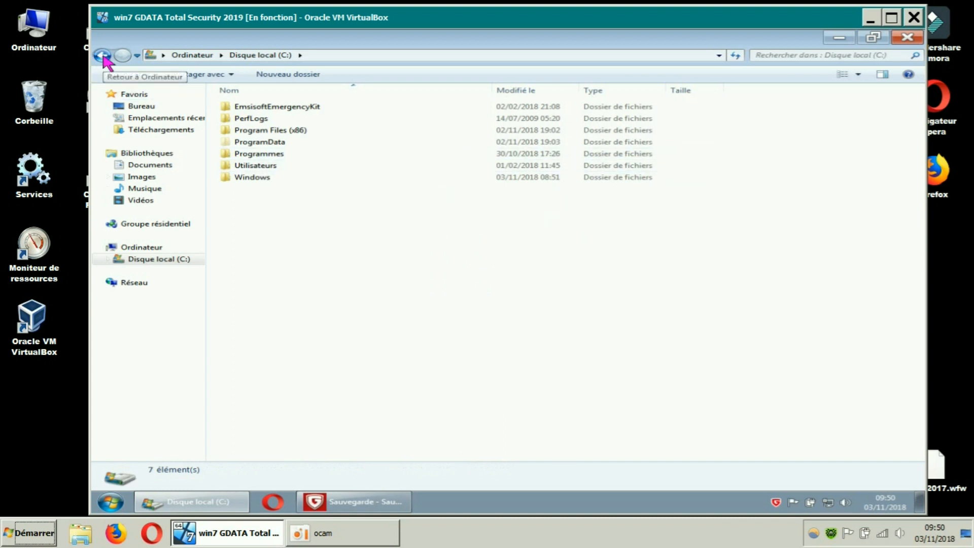
click(848, 43)
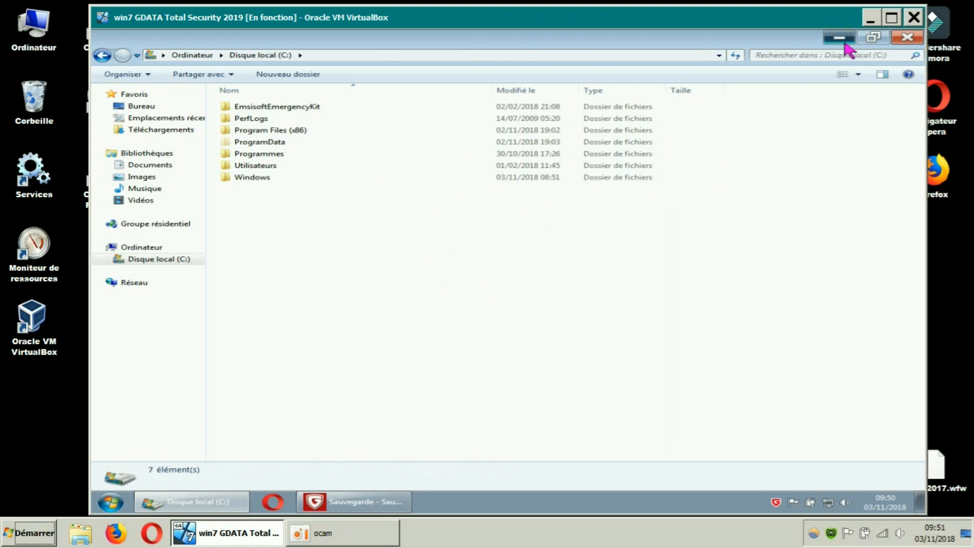
Step: Restore the first Sauvegarde des fichiers_3 archive, ending in 14_1.arc, from the Corbeille to drive C:
double_click(133, 112)
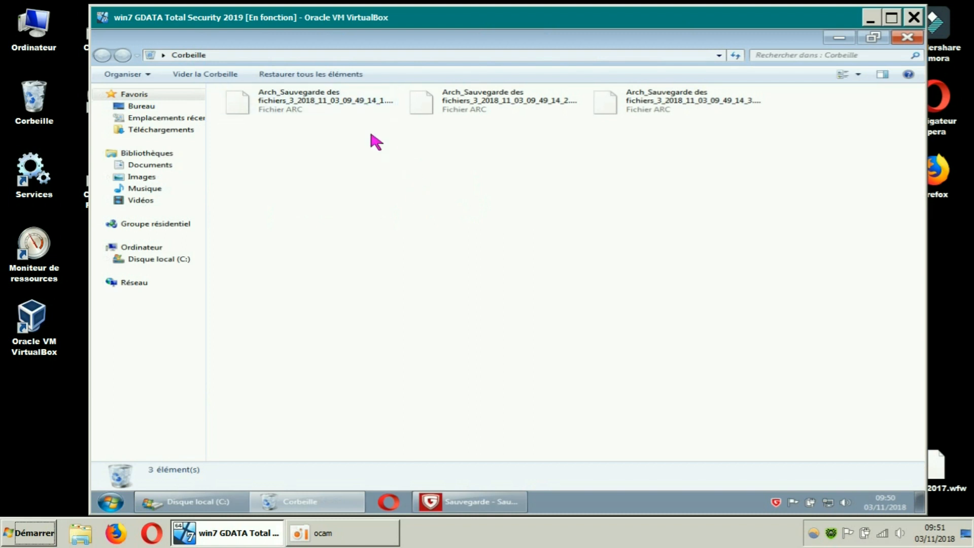
right_click(361, 100)
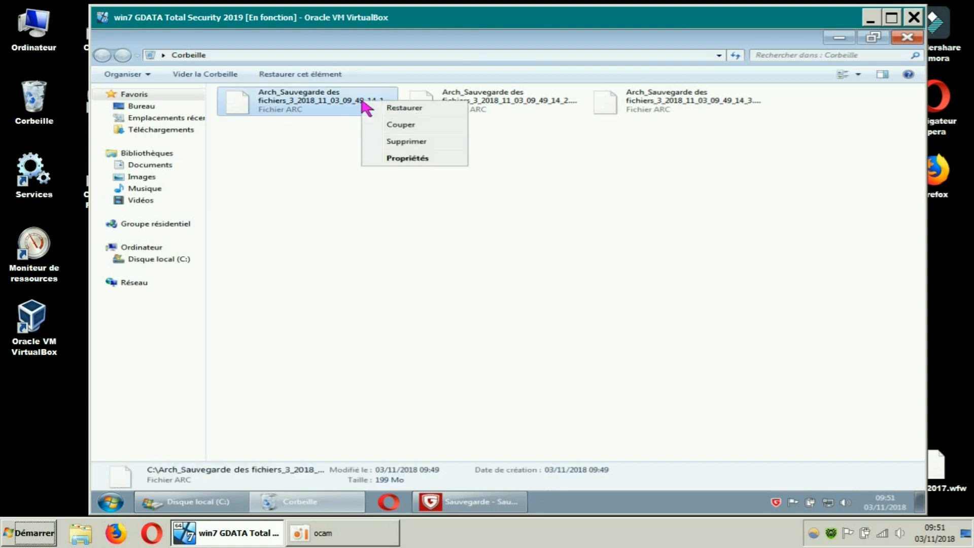
click(406, 108)
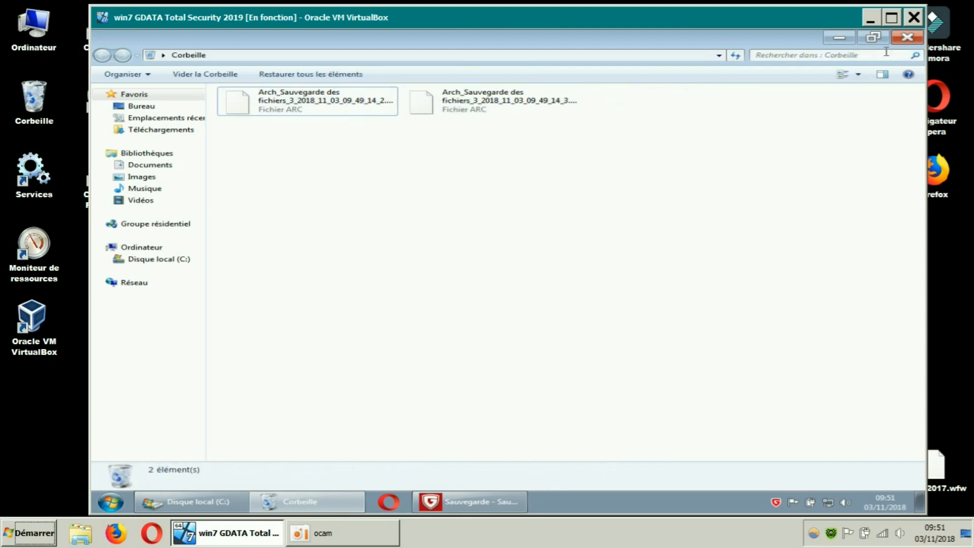
click(907, 37)
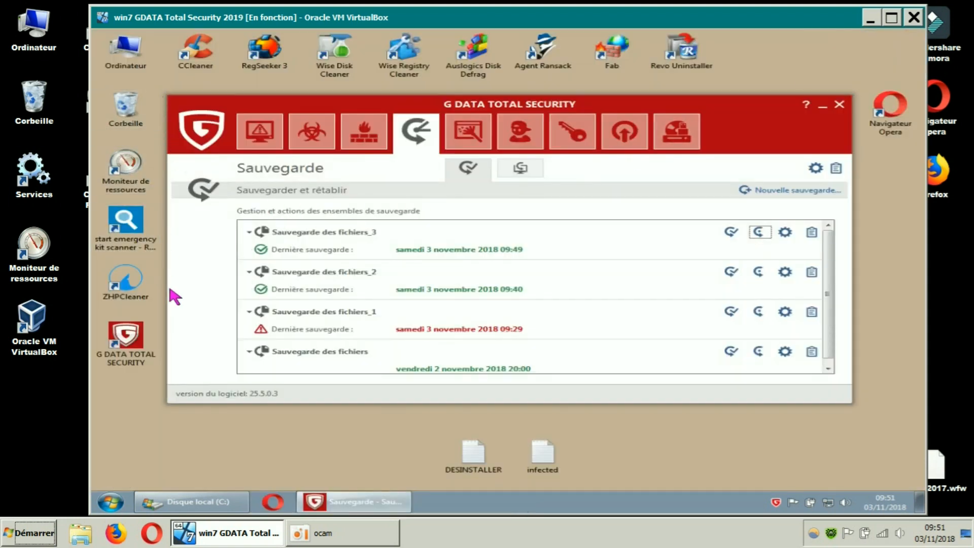
Step: Delete the restored archive ending in 14_1.arc from Disque local (C:) and close the folder window
click(177, 501)
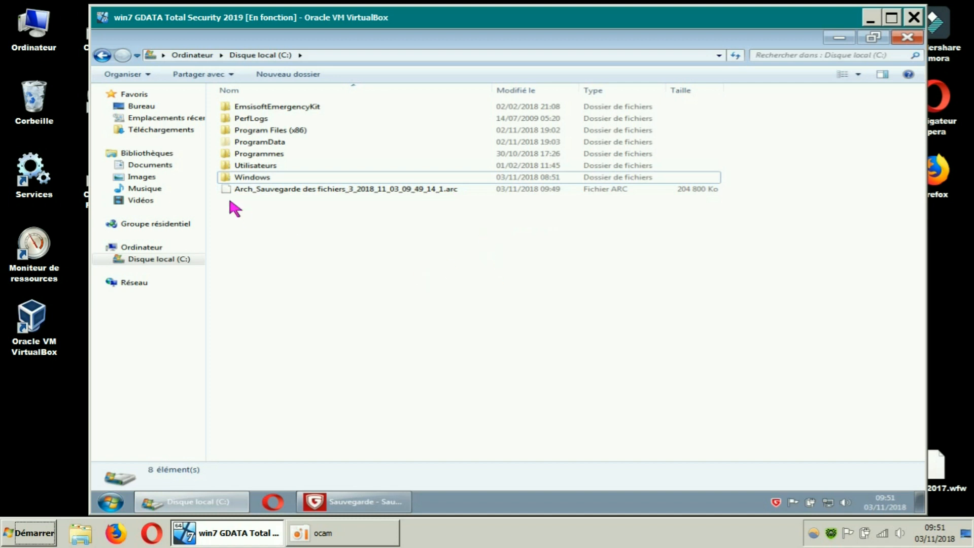
right_click(390, 192)
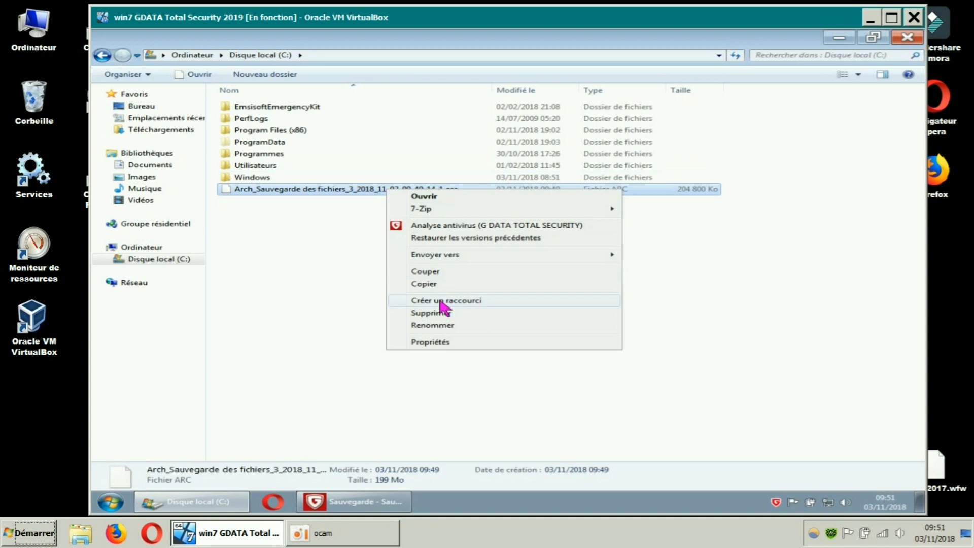
click(442, 311)
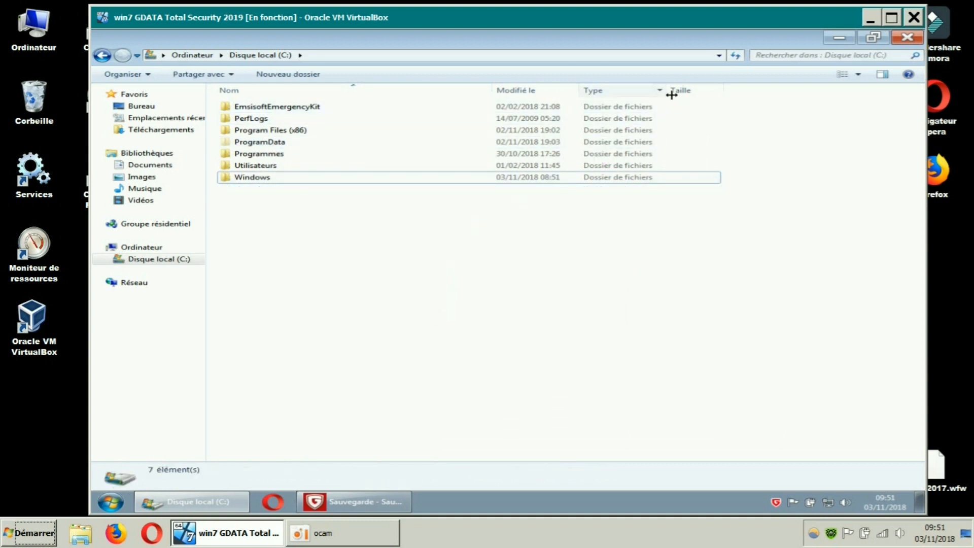
click(907, 38)
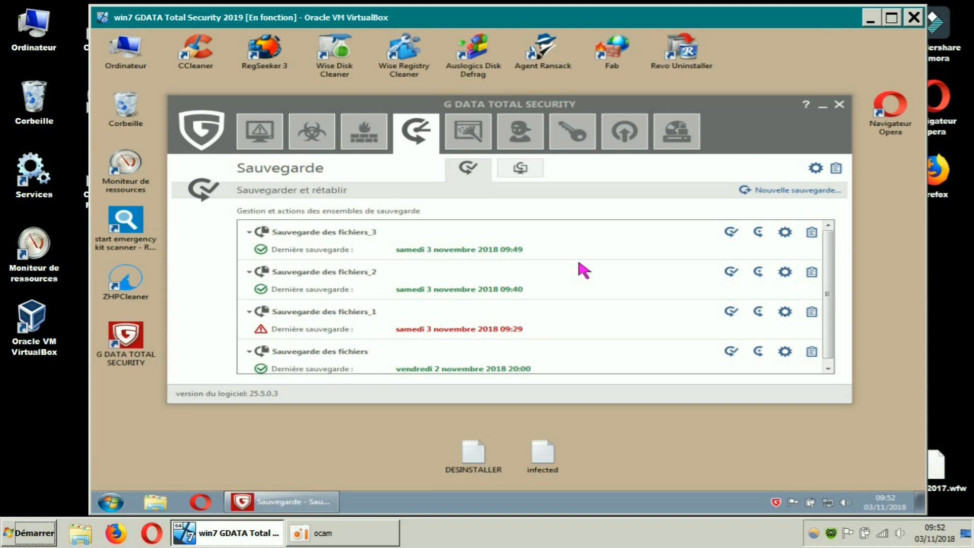
Step: Reposition the G DATA window slightly on the virtual machine's desktop and empty the Corbeille
click(742, 109)
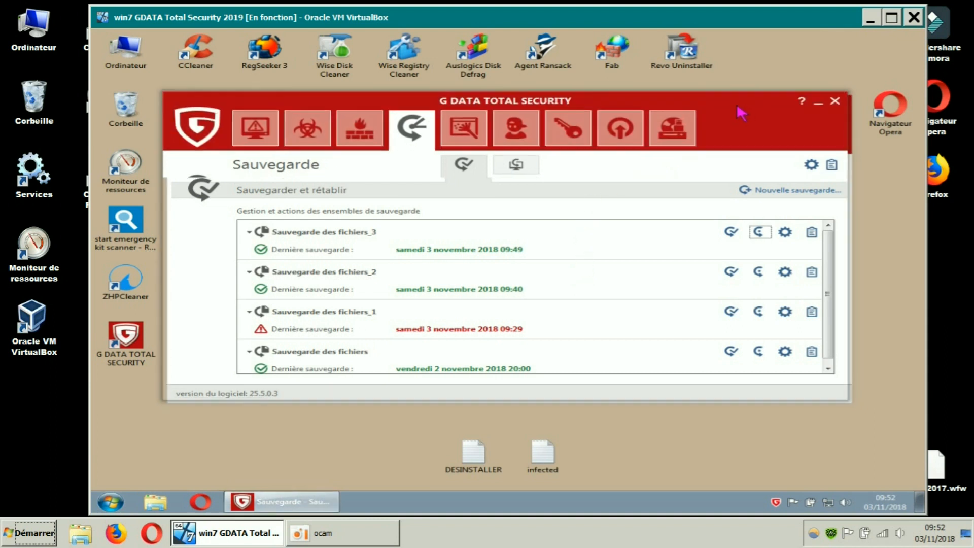
drag(738, 101, 723, 88)
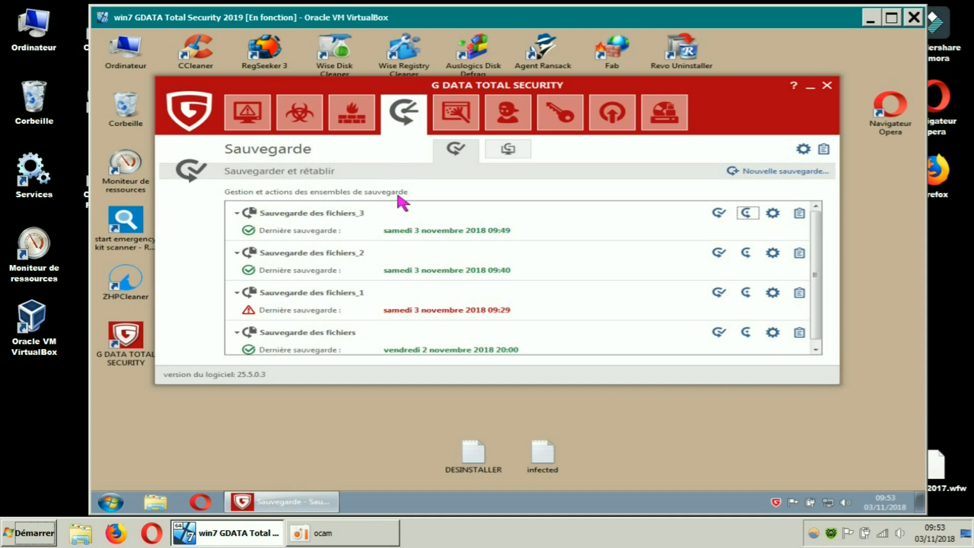
right_click(133, 113)
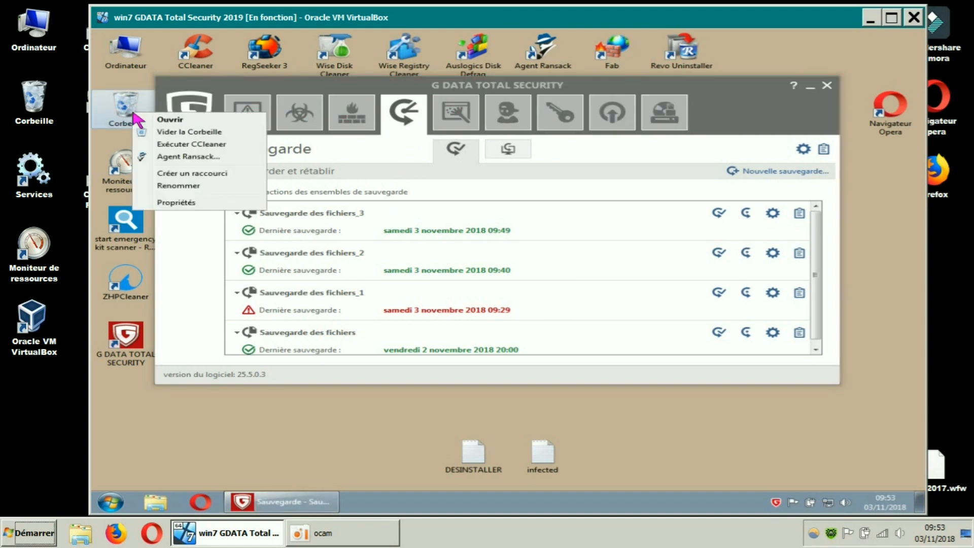
click(174, 133)
click(552, 276)
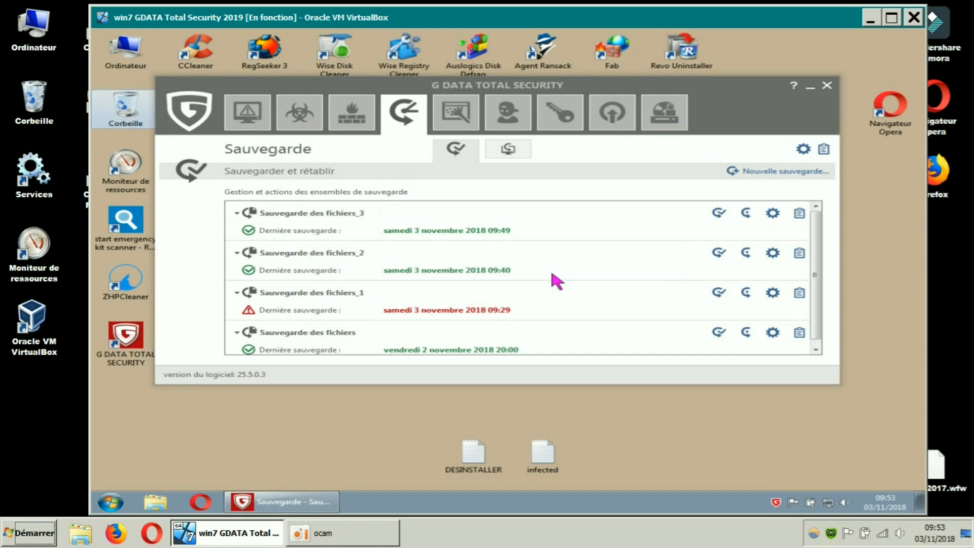
click(545, 257)
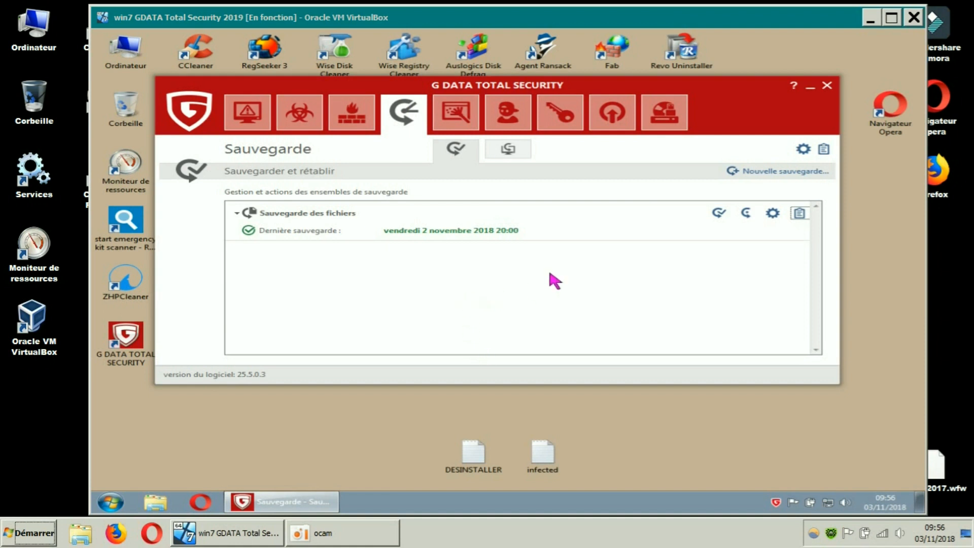
Step: Delete all archives of the Sauvegarde des fichiers task, and remove the backup task itself from the list
click(350, 216)
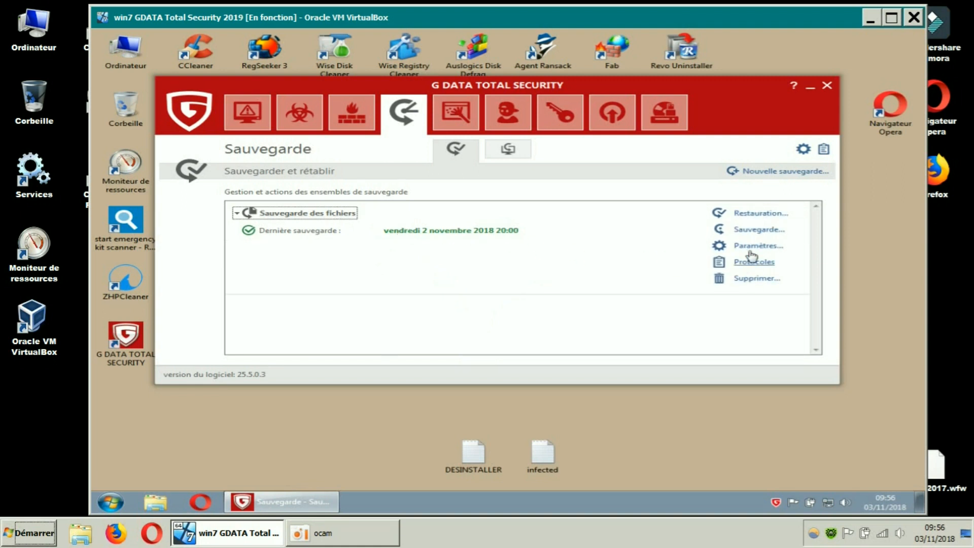
click(760, 279)
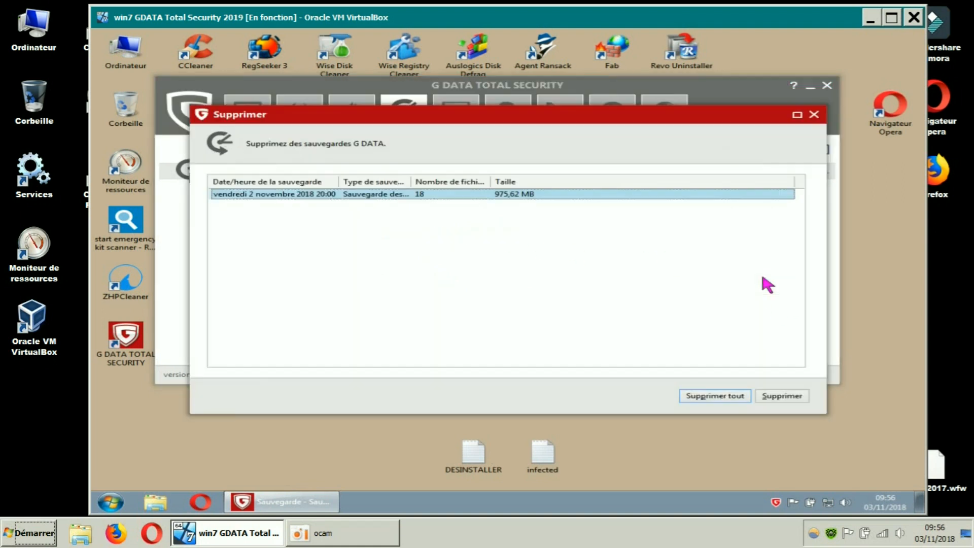
click(713, 396)
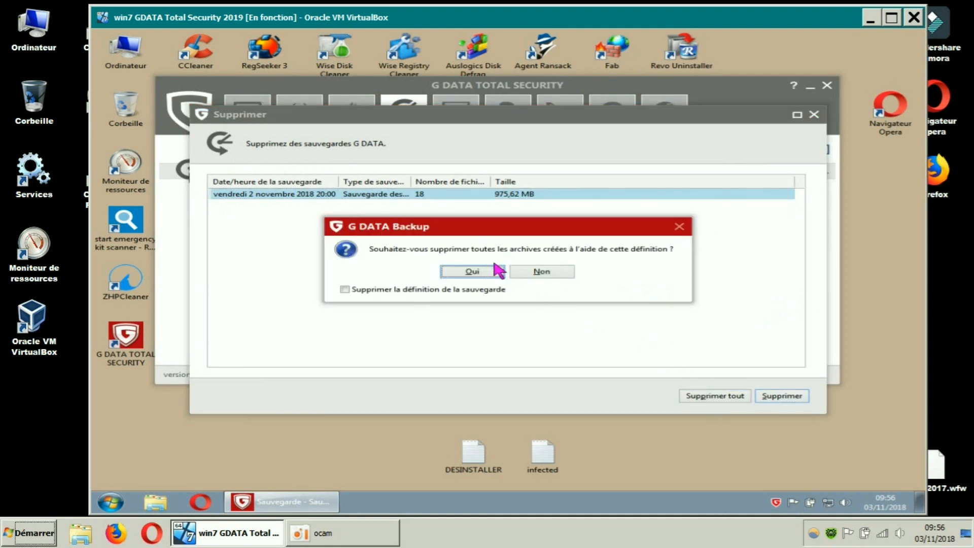
click(472, 273)
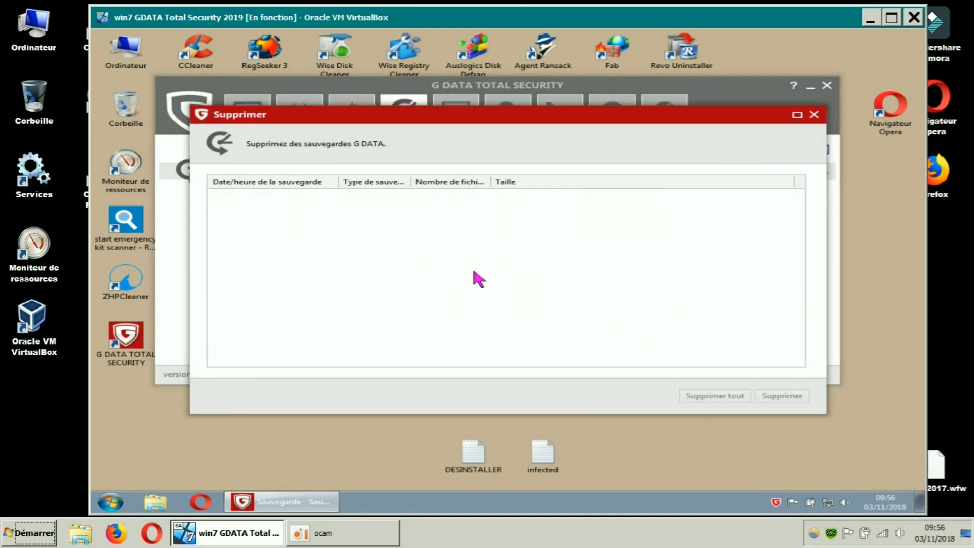
click(813, 115)
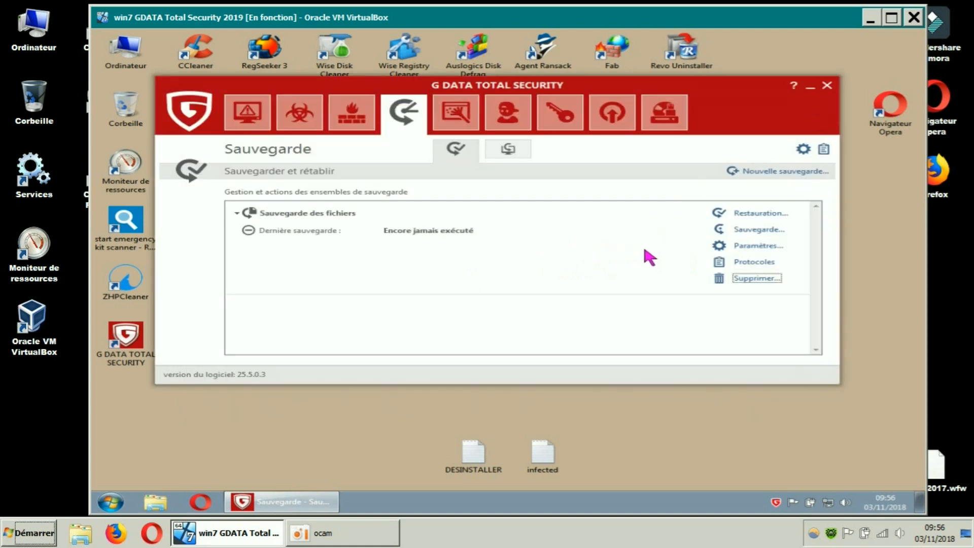
click(744, 279)
click(462, 248)
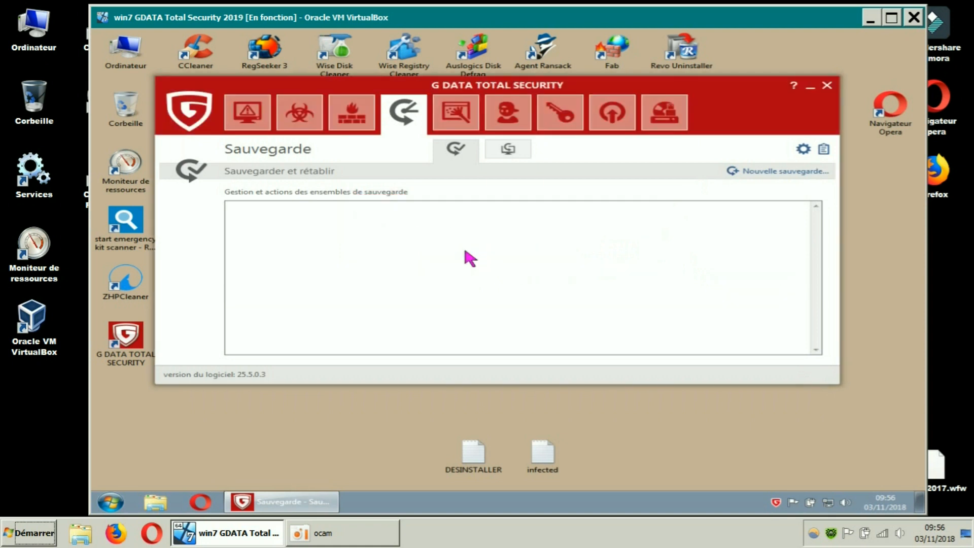
click(471, 130)
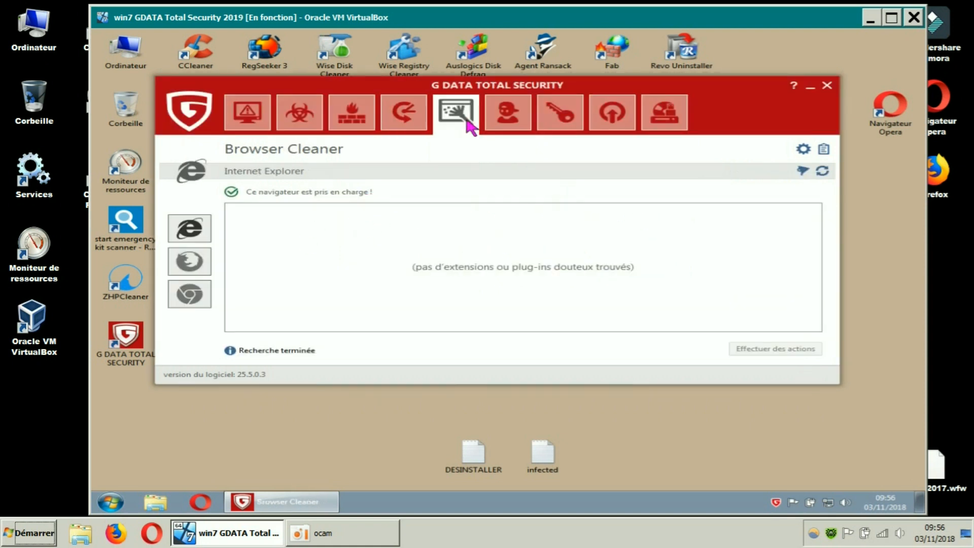
click(413, 123)
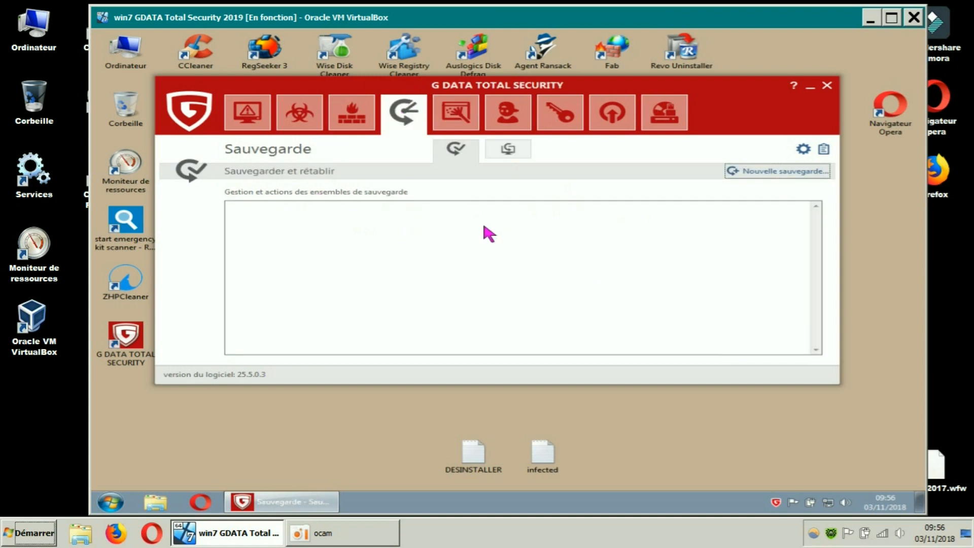